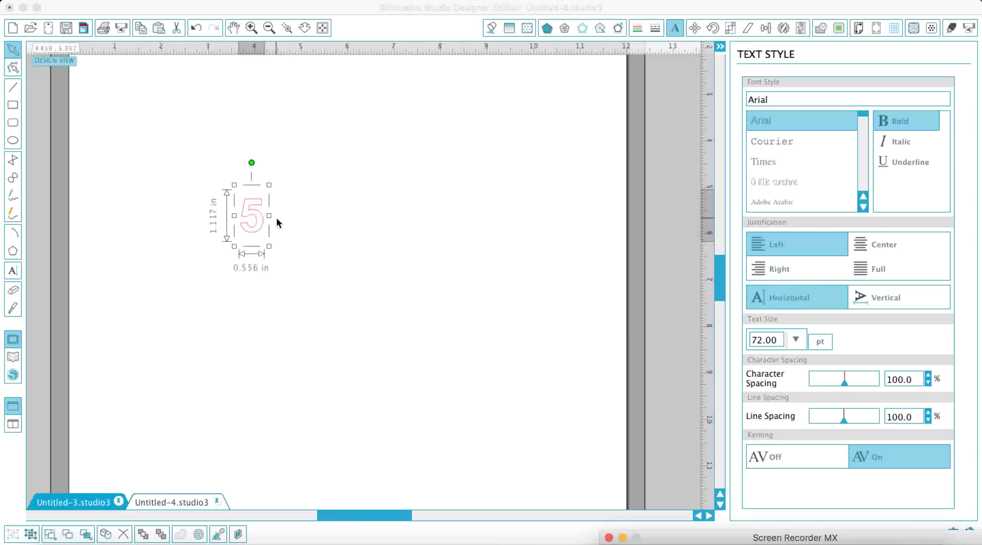
Convert the 5 into a compound path from the Object menu.
left_click(262, 228)
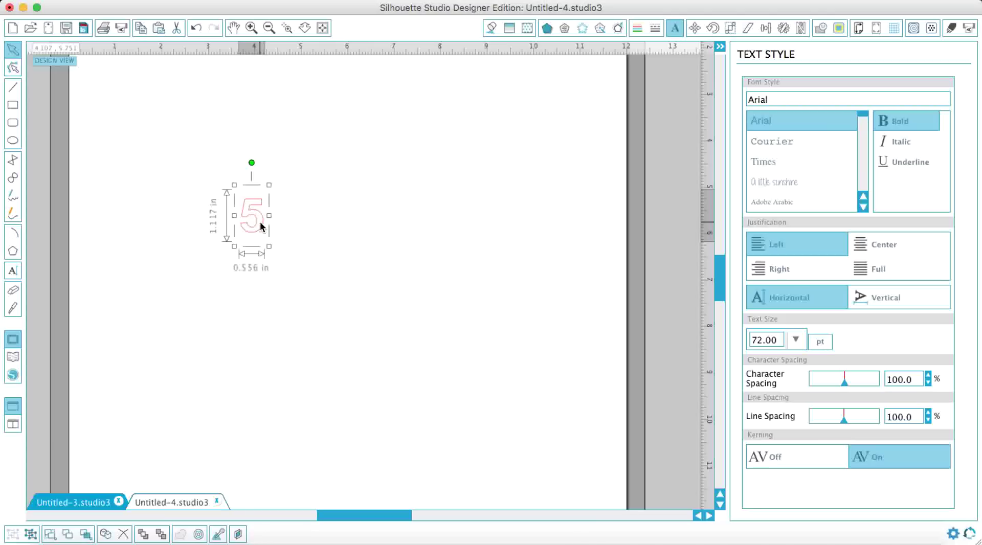
double_click(261, 226)
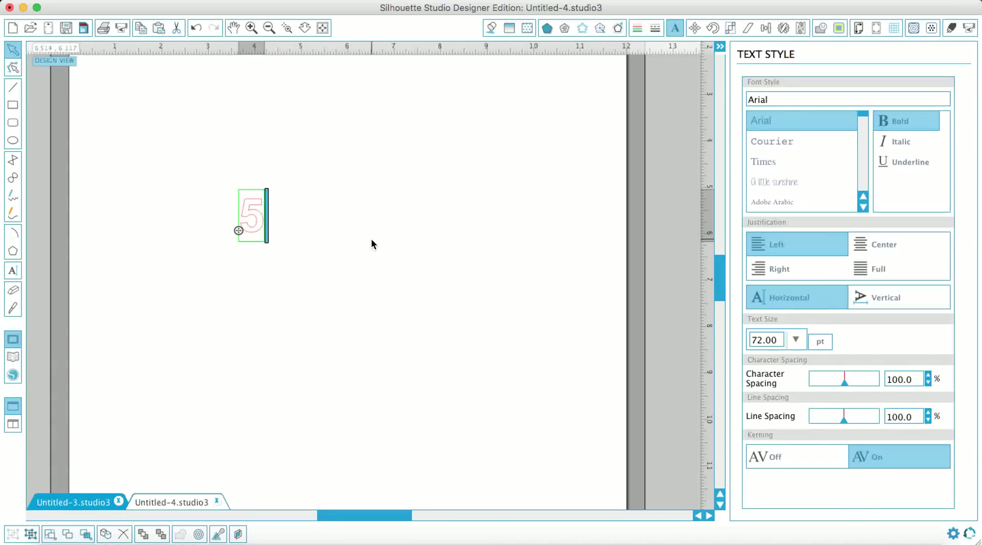
left_click(324, 200)
left_click(262, 225)
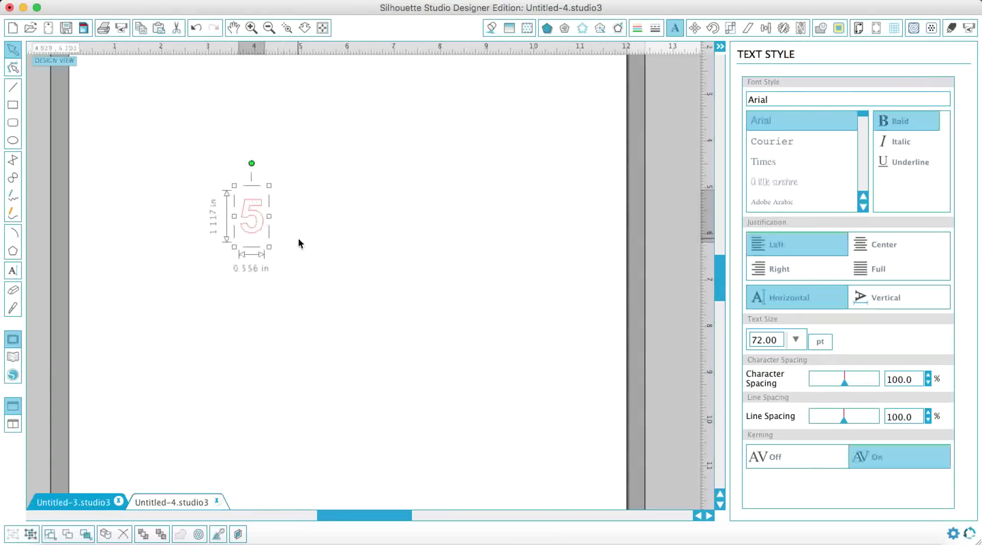
left_click(296, 1)
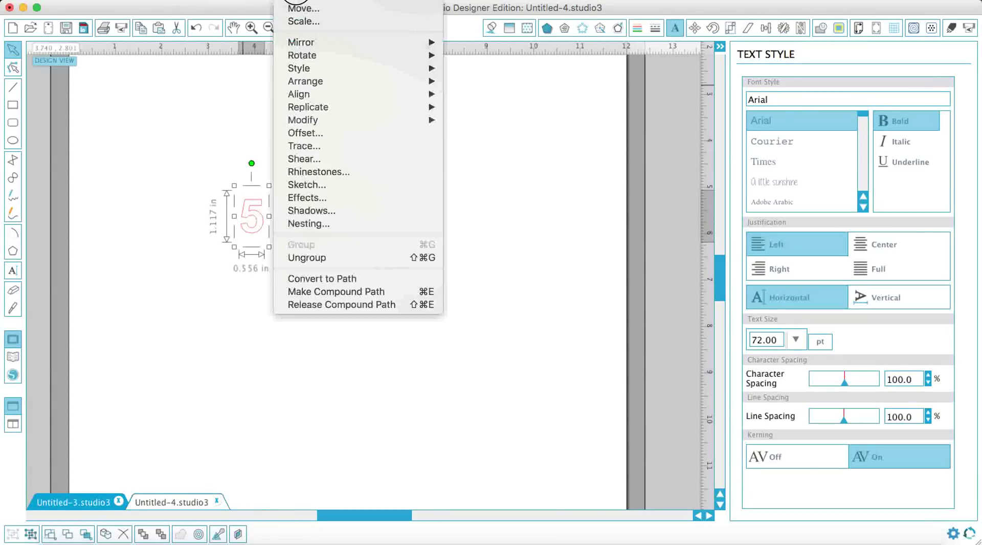
left_click(344, 293)
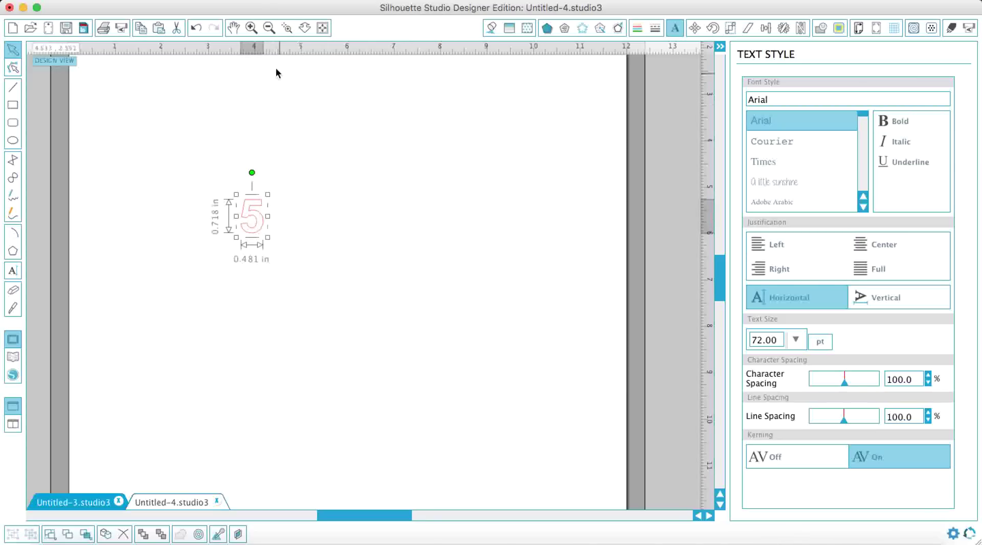
Move the 5 onto the mat and enlarge it to about 6.2 × 9.3 inches.
left_click(269, 27)
left_click_drag(285, 229, 511, 375)
left_click_drag(464, 300, 427, 268)
left_click(483, 250)
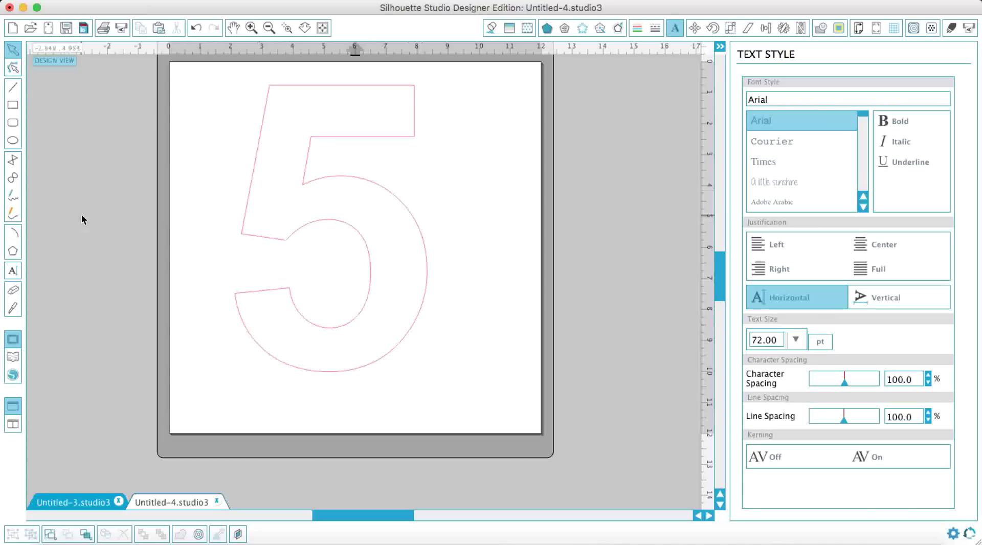
Add the text '6 9 8' to the right of the 5 and shift it left.
left_click(14, 271)
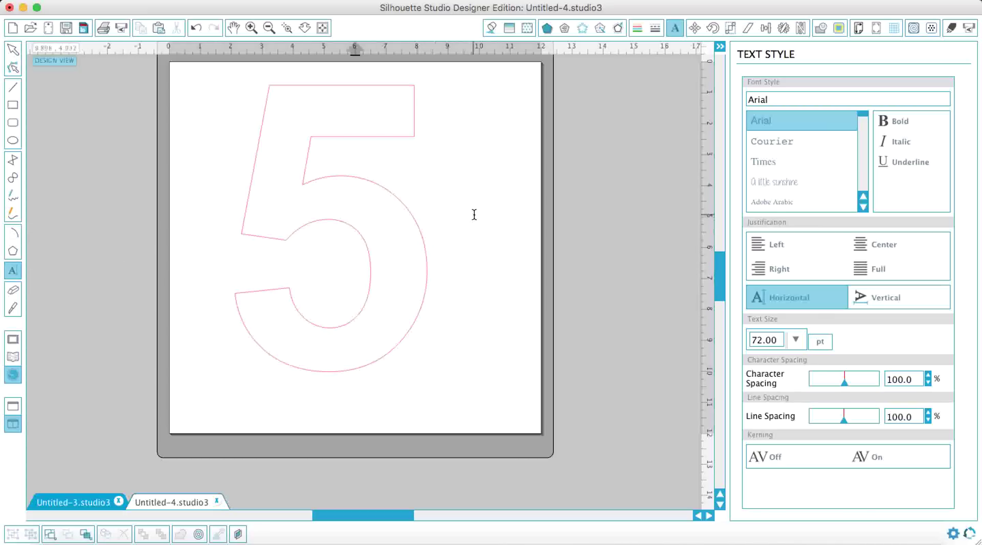
left_click(484, 175)
type("6 9")
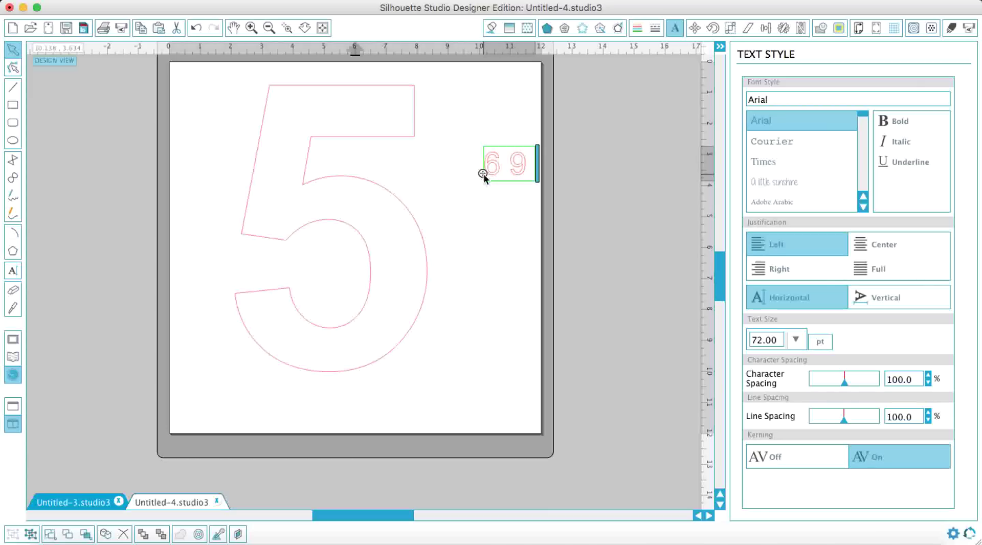
type(" 8")
left_click(603, 221)
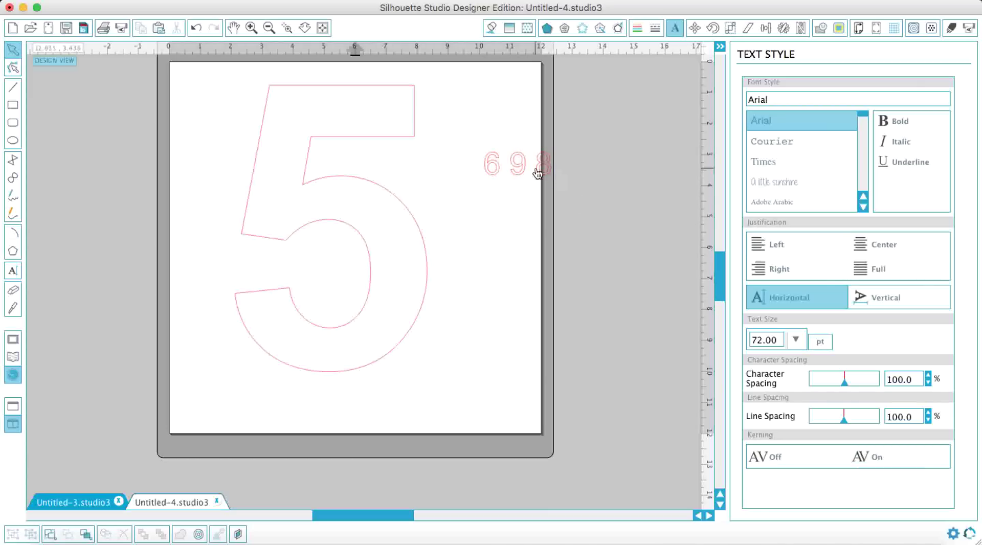
left_click_drag(539, 176, 486, 178)
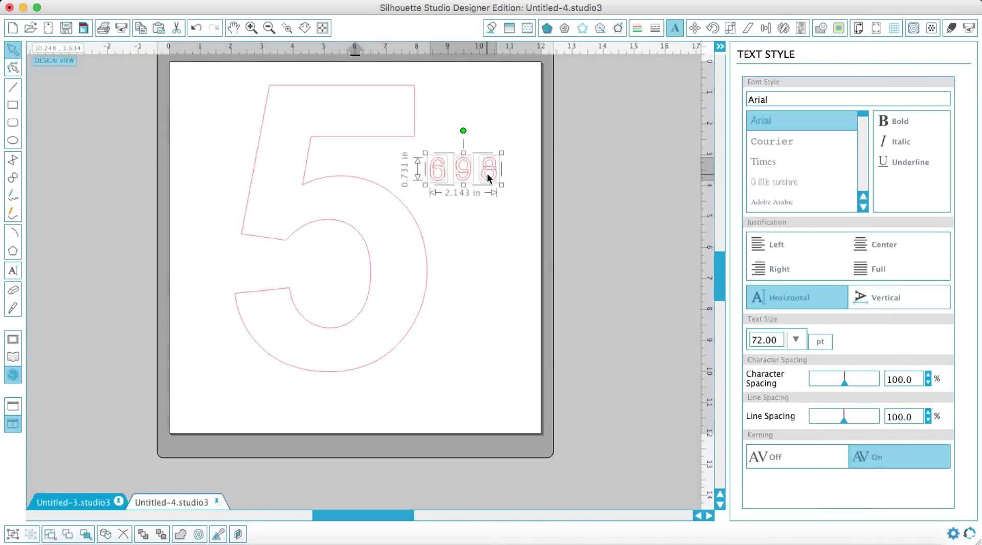
left_click(525, 172)
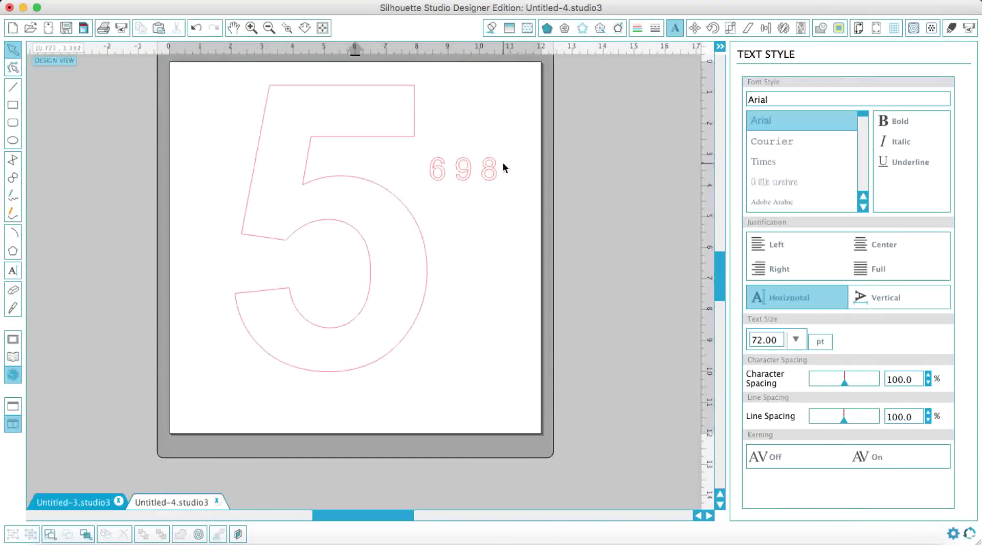
Pull the 8 glyphs and a small inner 0 piece apart across the mat.
left_click_drag(497, 169, 489, 102)
left_click_drag(480, 158, 498, 186)
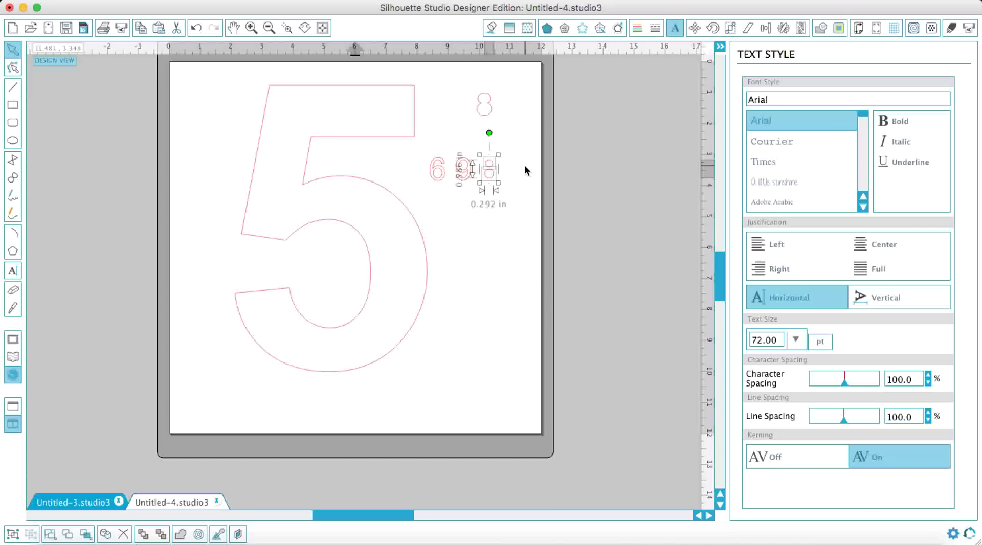
left_click_drag(488, 168, 604, 183)
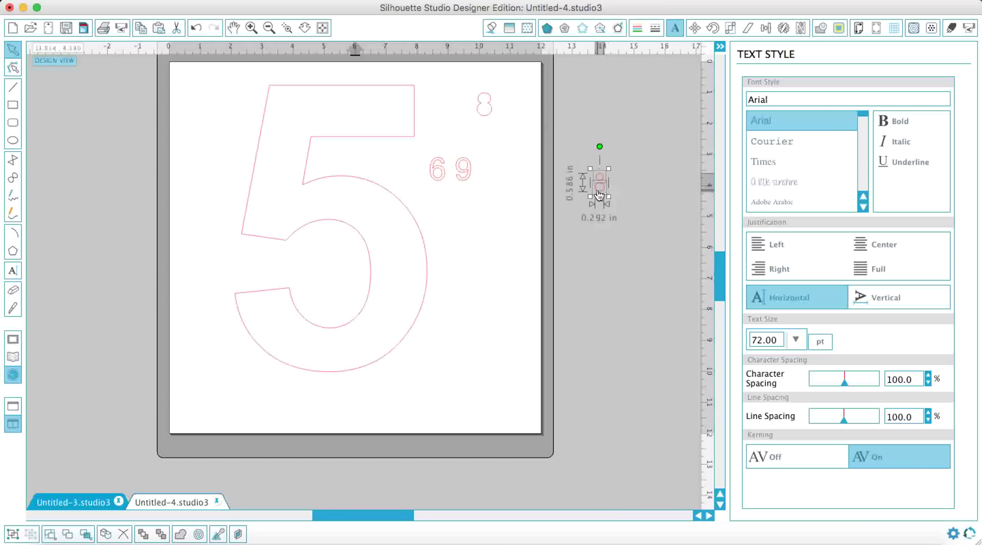
left_click_drag(464, 164, 508, 101)
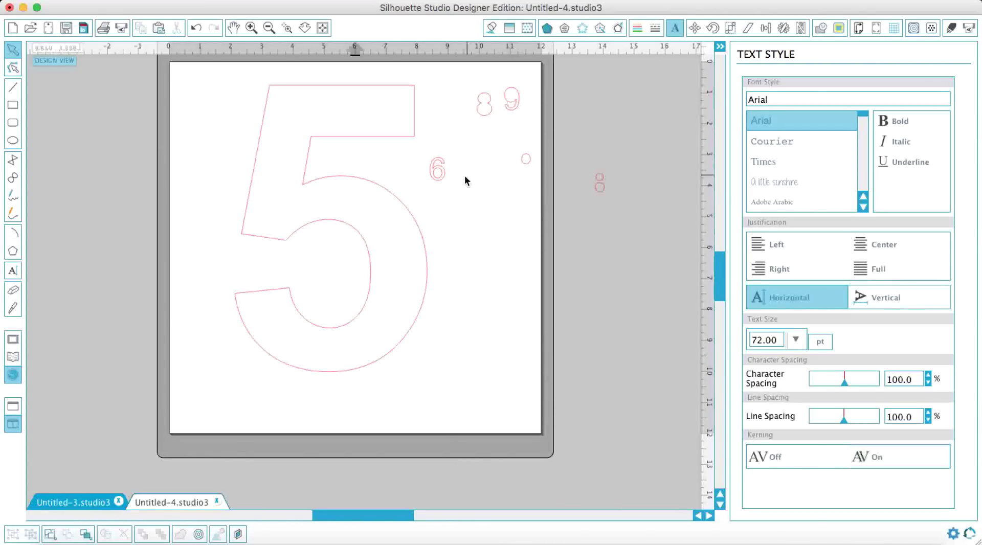
left_click_drag(442, 176, 496, 192)
left_click(444, 170)
Add a '4' below the digits, move it right, and marquee-select all scattered digits.
left_click(13, 270)
left_click(477, 253)
type("4")
left_click(532, 242)
left_click(492, 247)
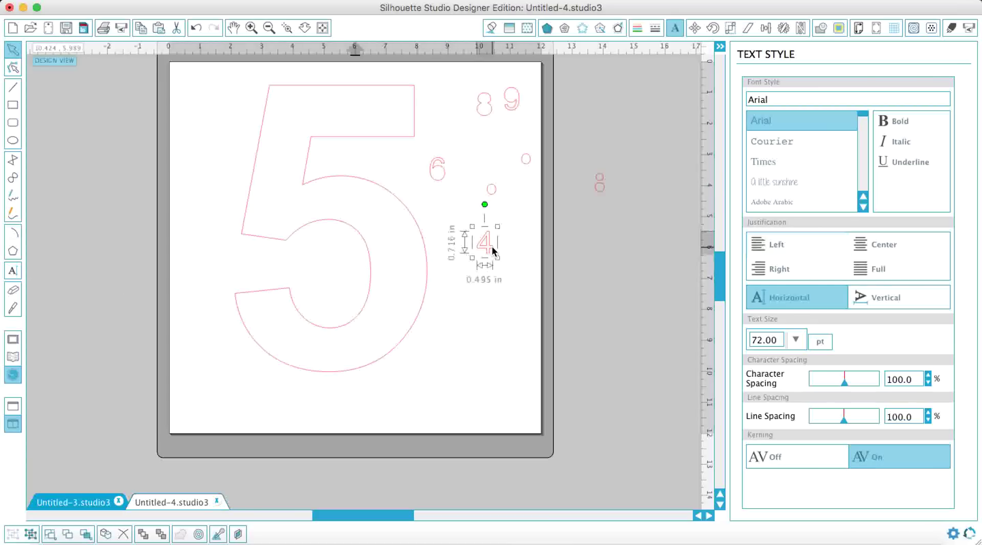
left_click_drag(492, 246, 506, 221)
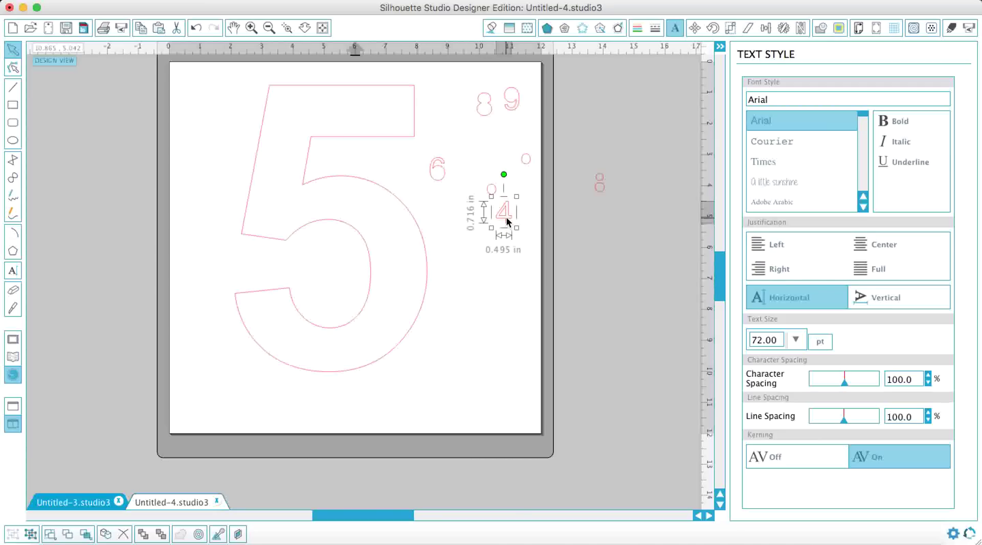
left_click(578, 237)
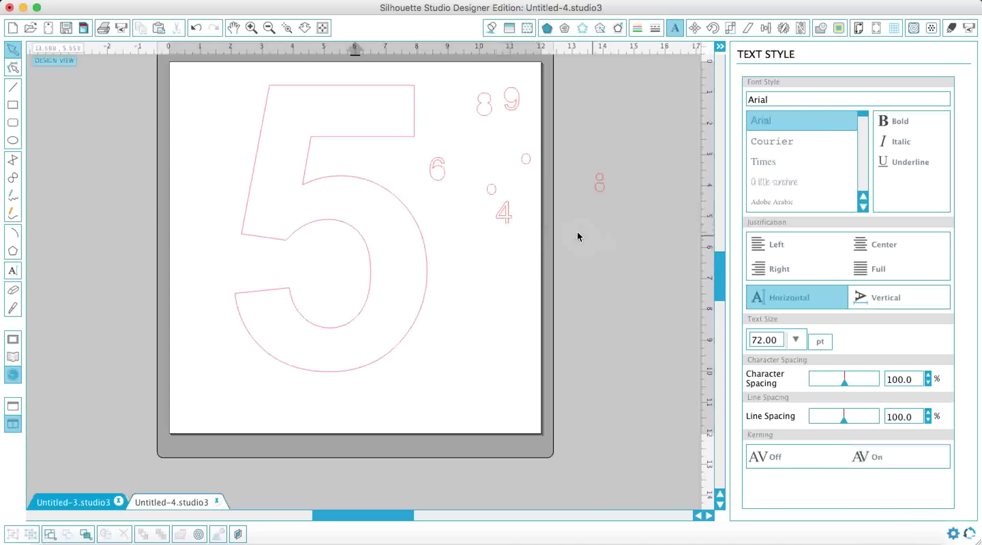
left_click_drag(505, 212, 534, 217)
left_click_drag(664, 245, 443, 88)
Delete the scattered digits and move the 5 down and to the right.
key("Delete")
scroll(400, 107, "up", 1)
right_click(383, 145)
left_click(330, 126)
right_click(326, 148)
left_click(301, 132)
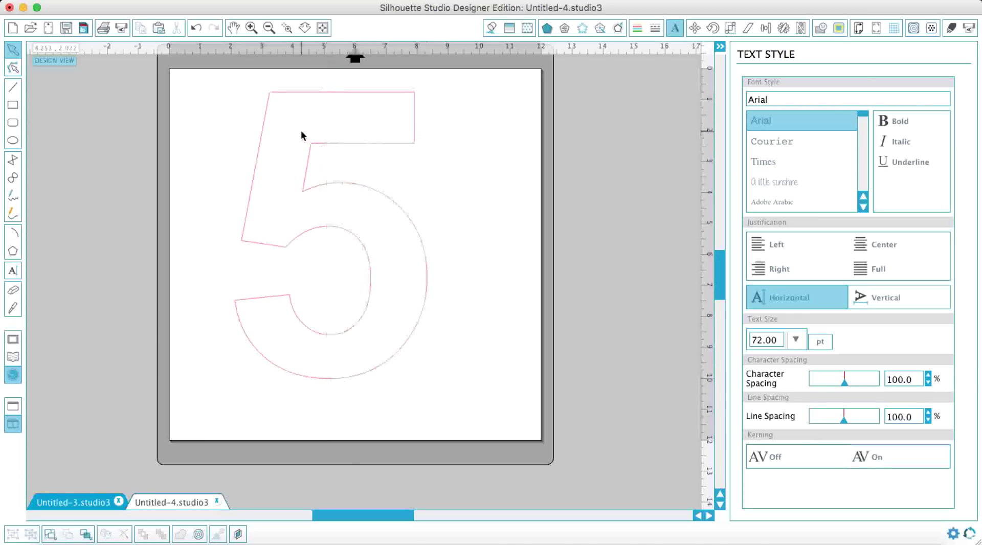
left_click_drag(319, 153, 336, 173)
Add the word 'DYLAN' above the 5 in the A little sunshine font.
left_click(16, 271)
left_click(286, 105)
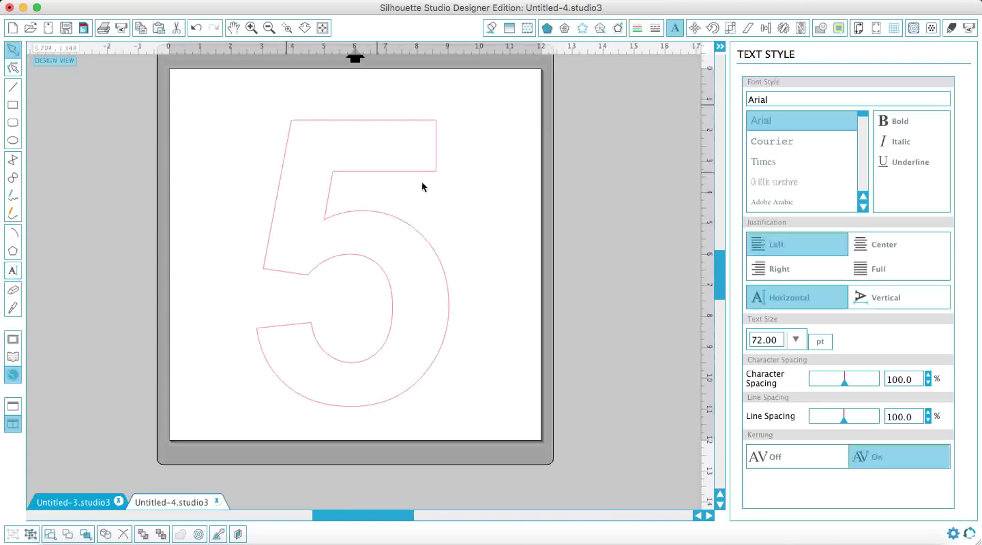
type("DYLAN")
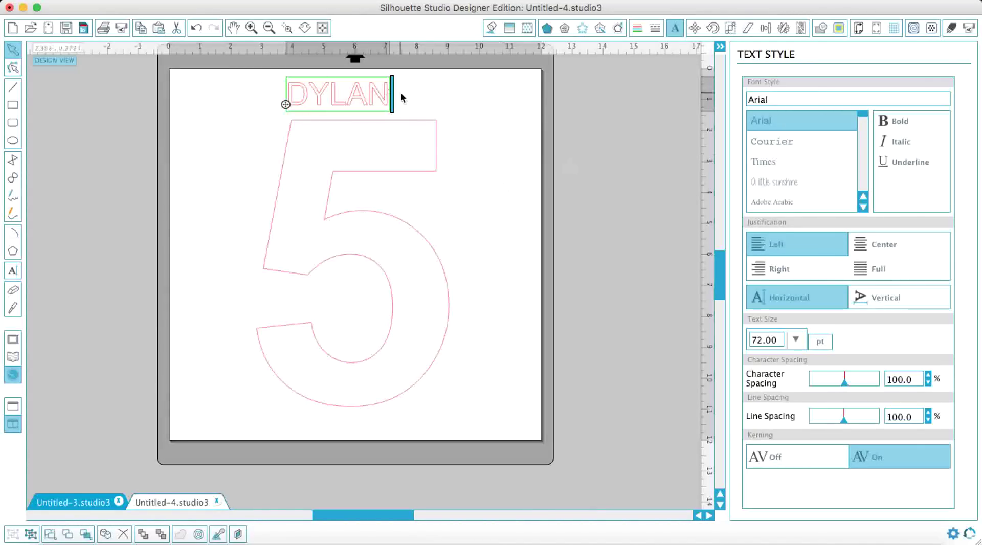
left_click_drag(391, 94, 282, 96)
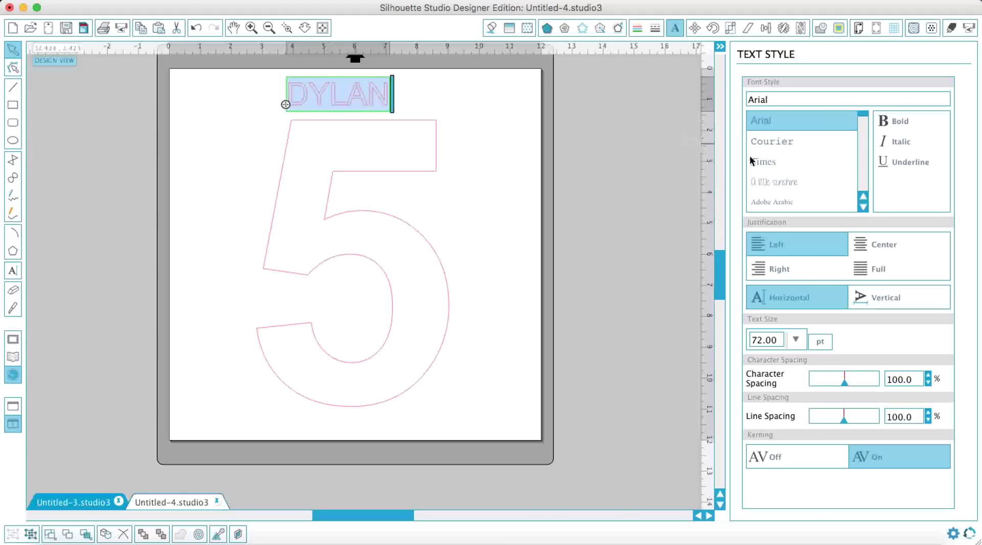
left_click(783, 181)
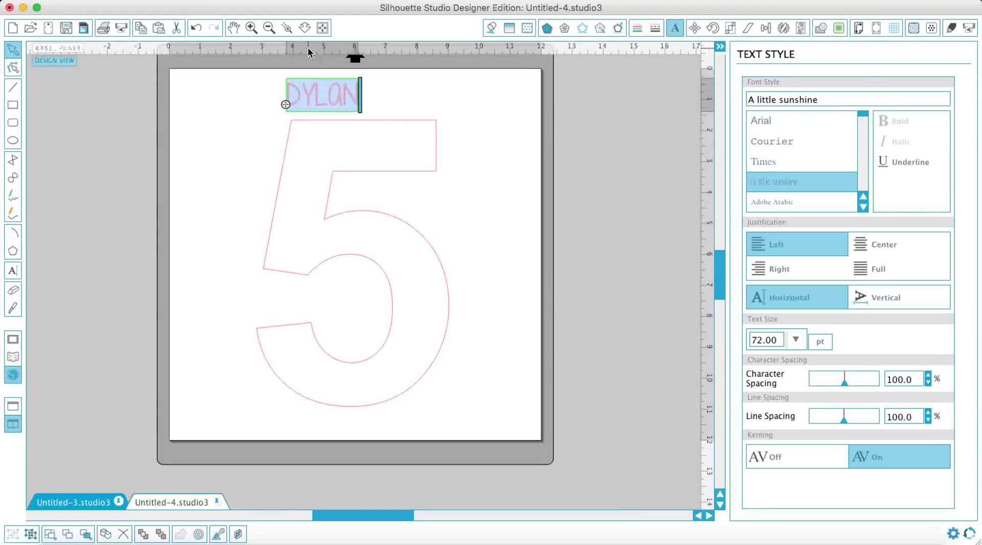
Append 'little' after DYLAN at 40 pt text size.
left_click(358, 95)
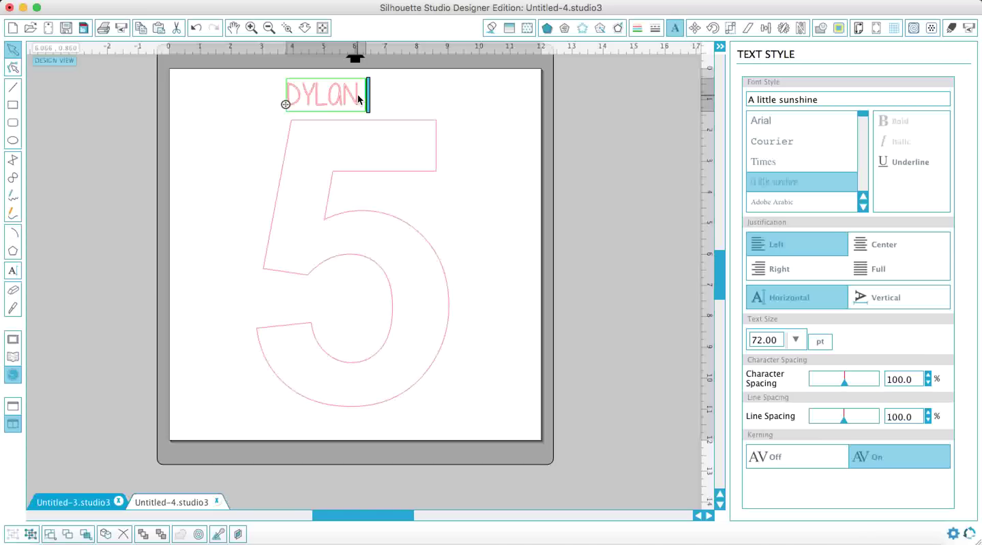
type("little")
left_click_drag(365, 95, 409, 94)
double_click(765, 341)
type("40")
key("Return")
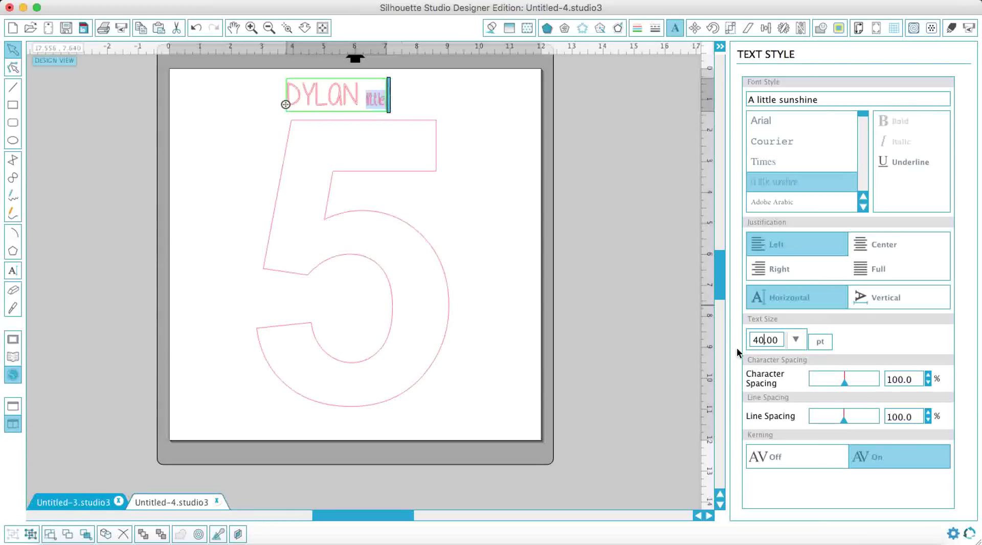
left_click(384, 100)
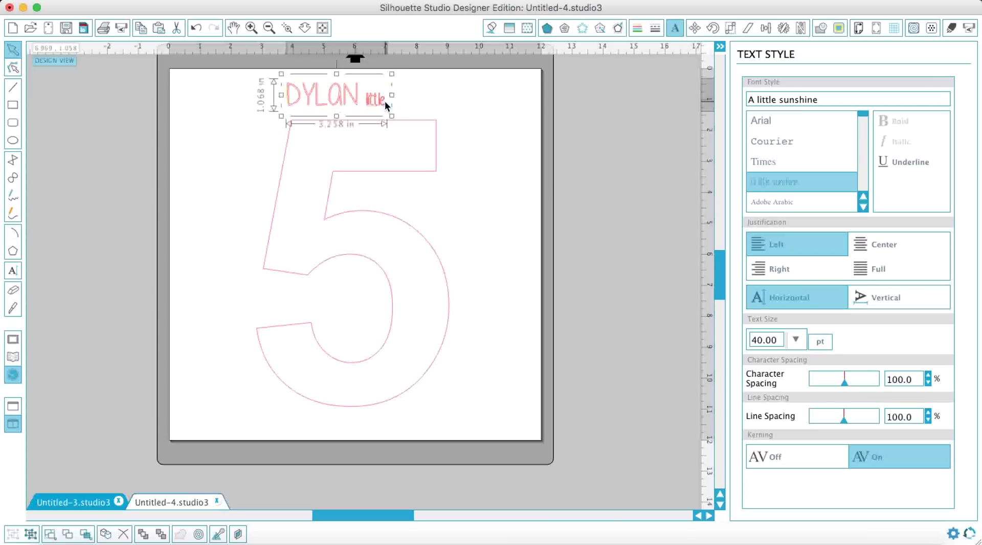
double_click(383, 98)
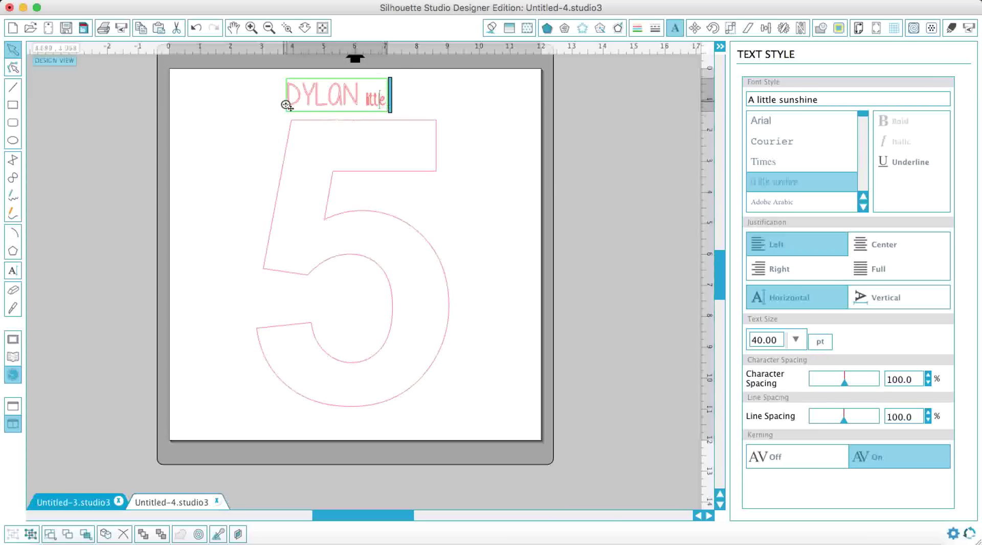
left_click(285, 104)
Drop the text onto the 5's top and type 'monkey Loves paw Patrol and Blazes and the Monster Machines'.
left_click_drag(285, 104, 290, 119)
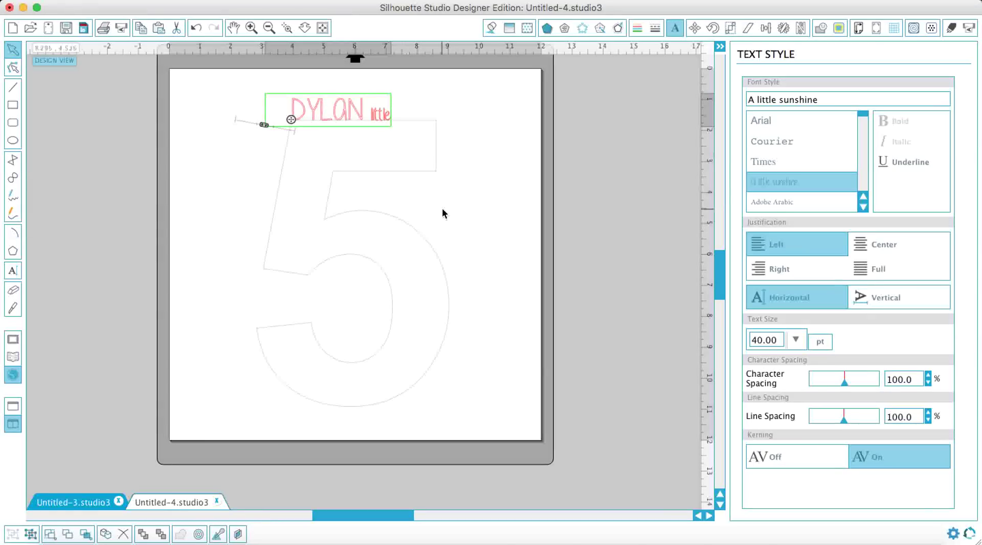
type("mon")
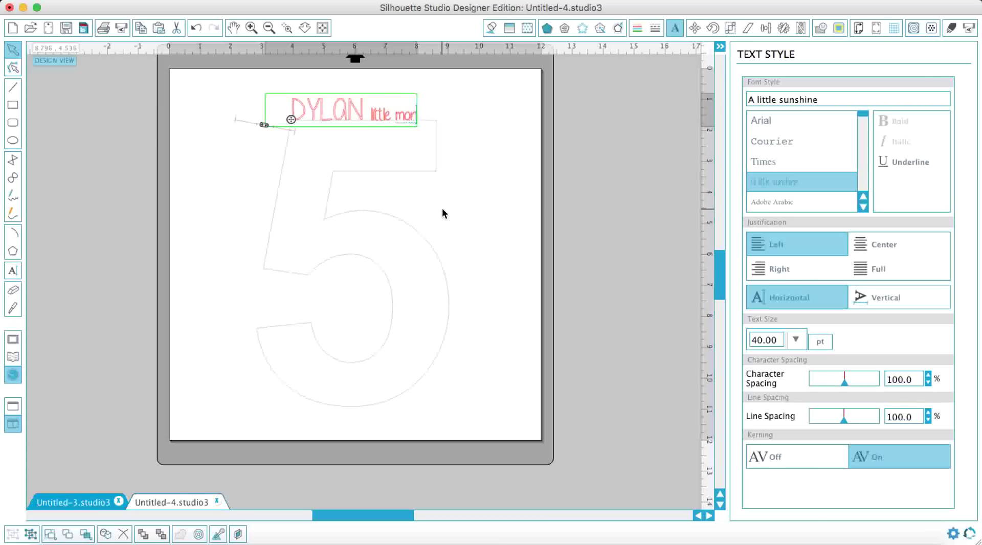
type("key ")
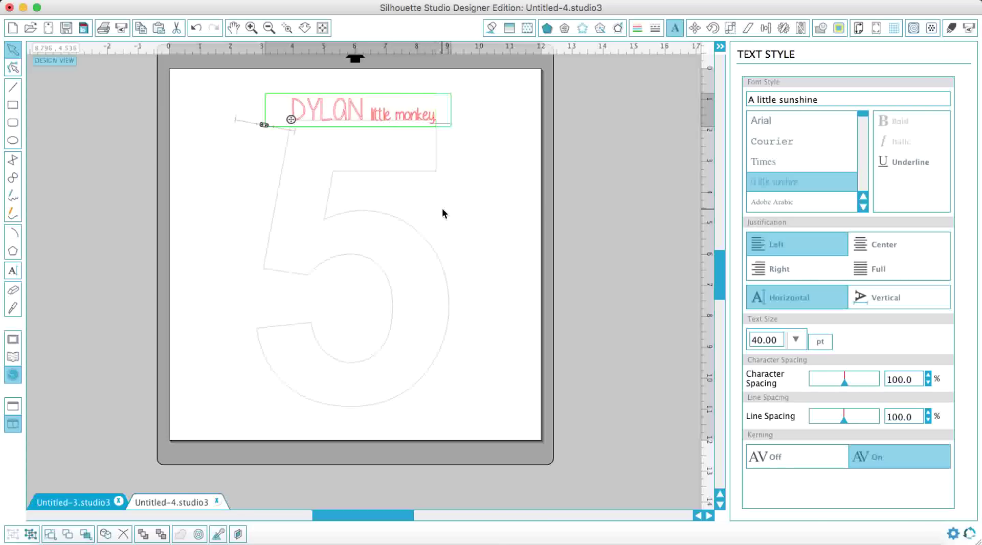
type("Loves p")
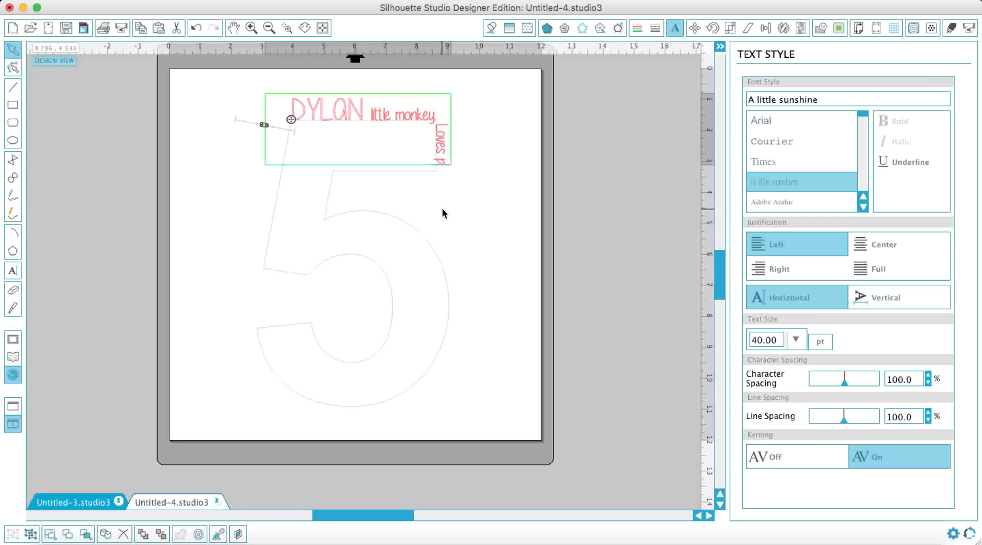
type("aw Pa")
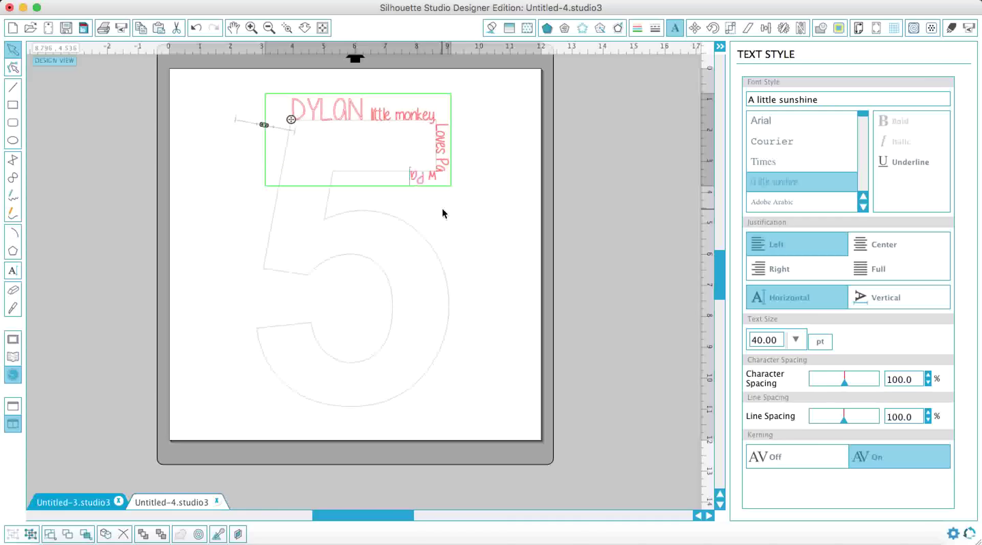
type("trol and Blaze")
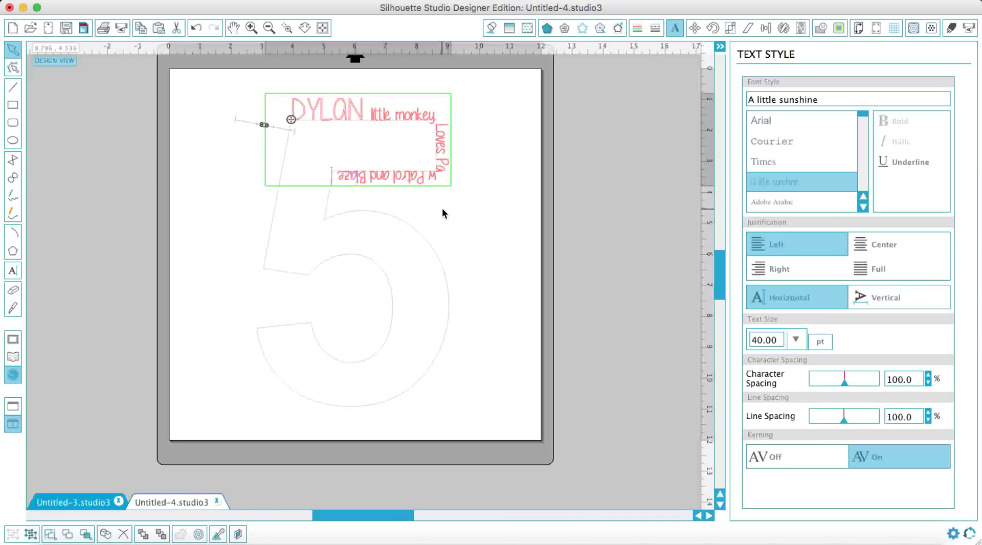
type("s and the Monst")
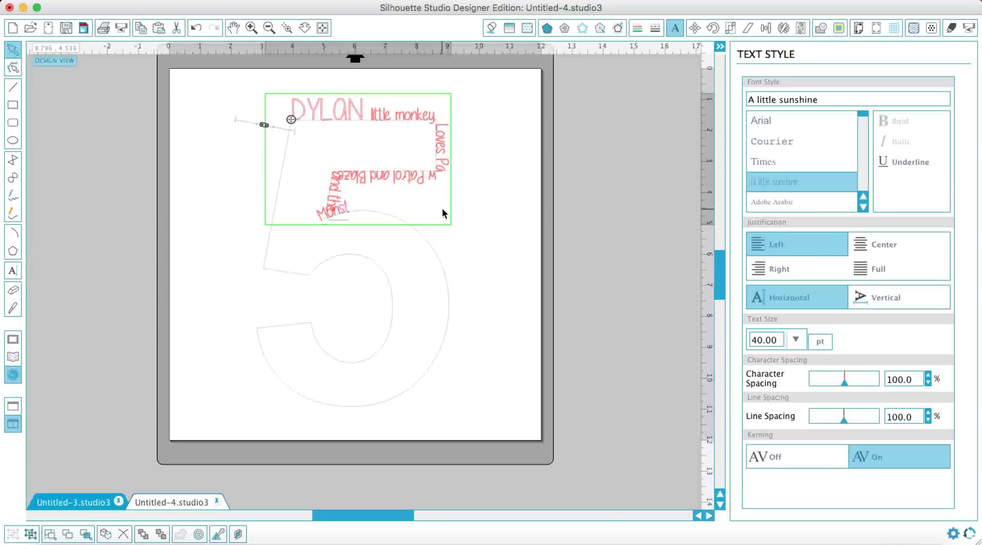
type("er Machines")
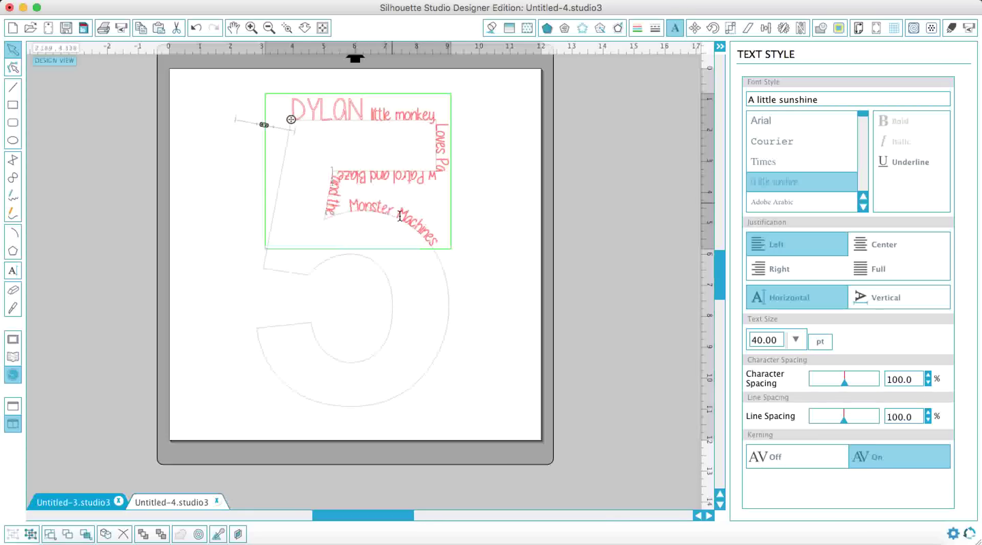
key("BackSpace")
key("BackSpace")
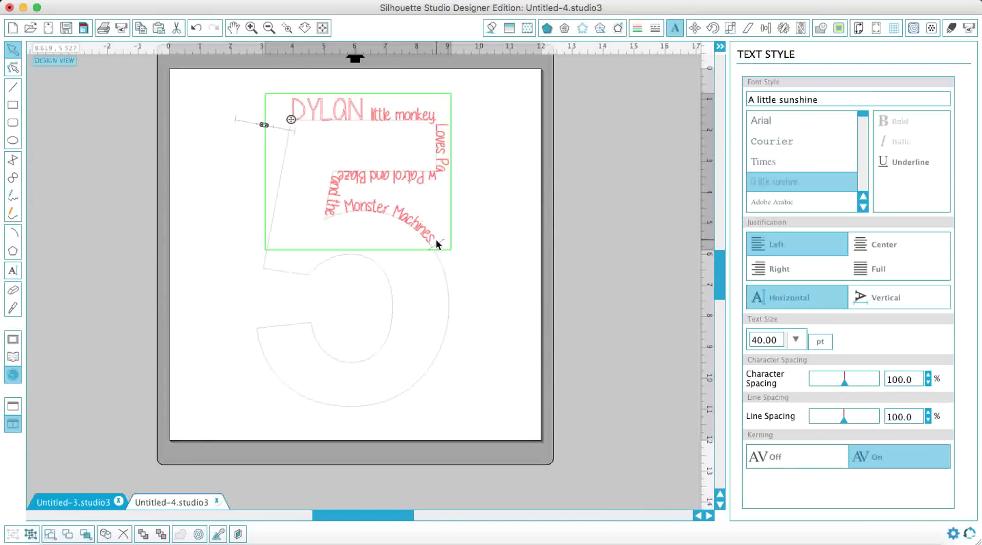
Add lines about apples and doughnuts, Minions, counting, singing and dancing, and bath splashing.
type("Likes eatin")
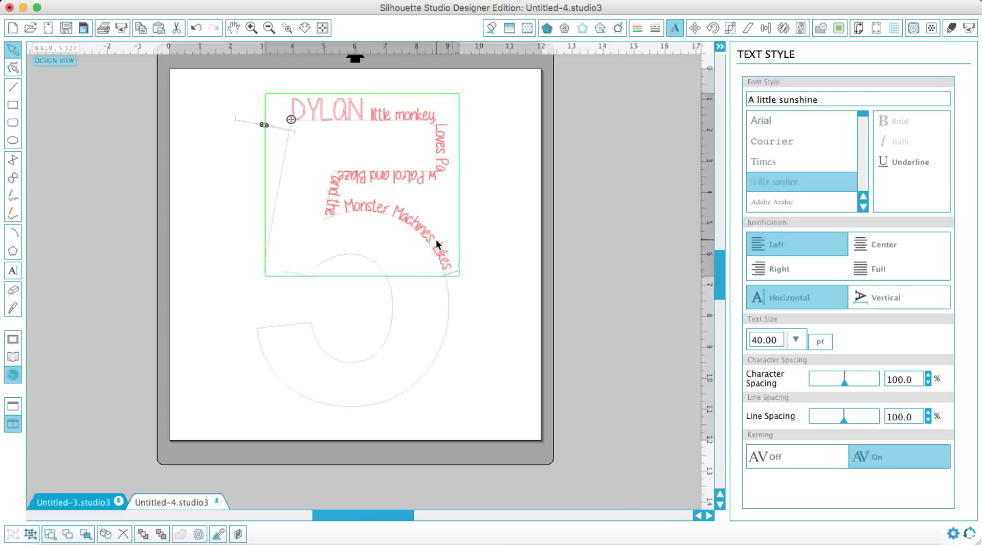
type("g app")
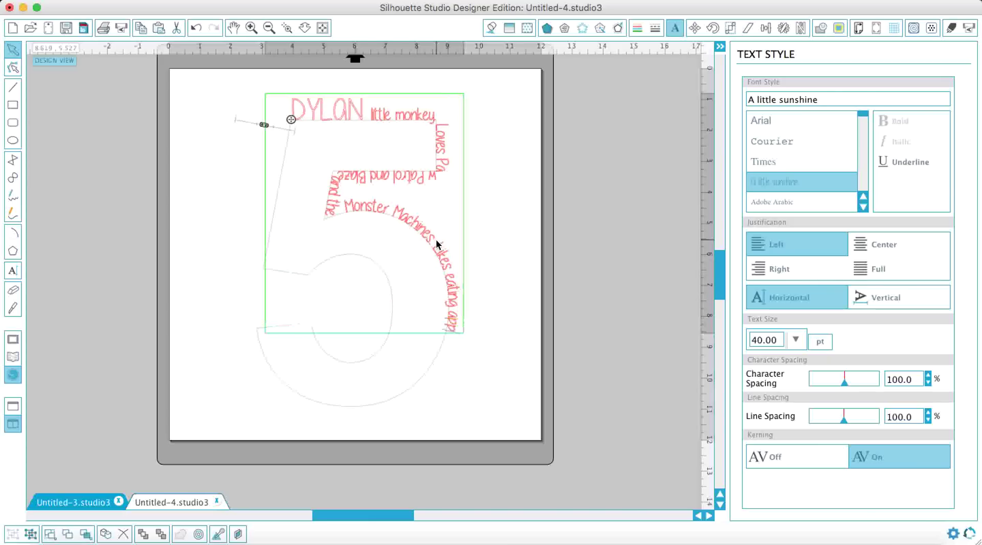
type("les and dou")
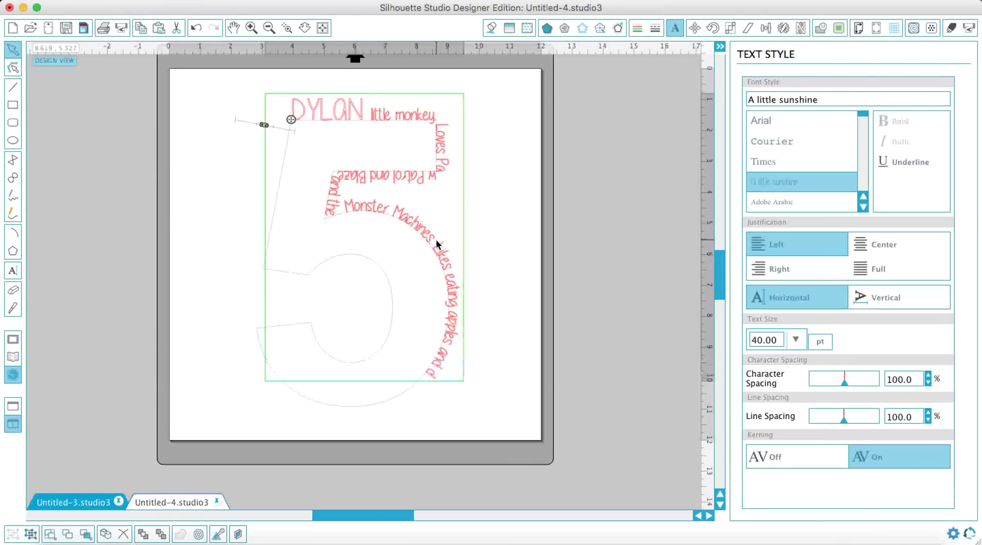
type("ghnuts.")
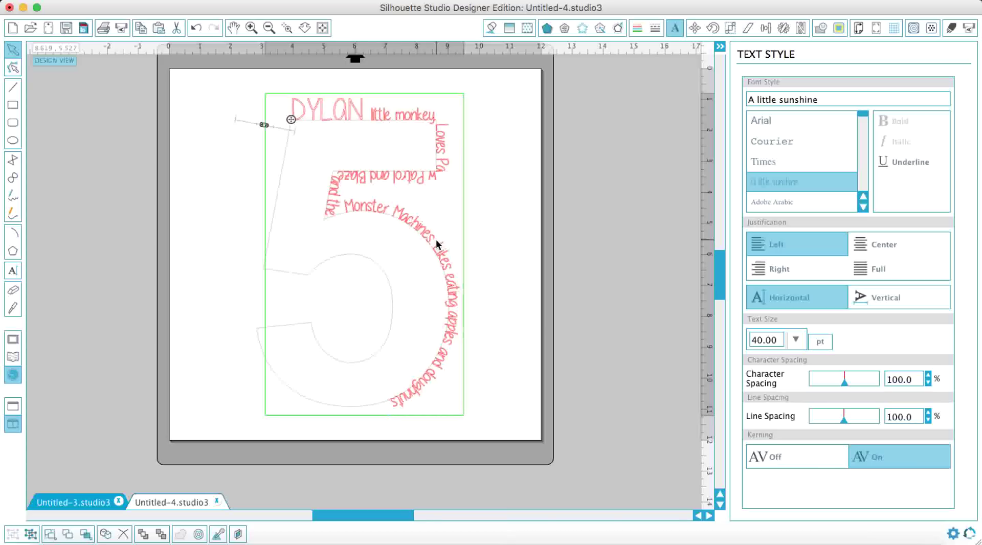
type(" Loves the m")
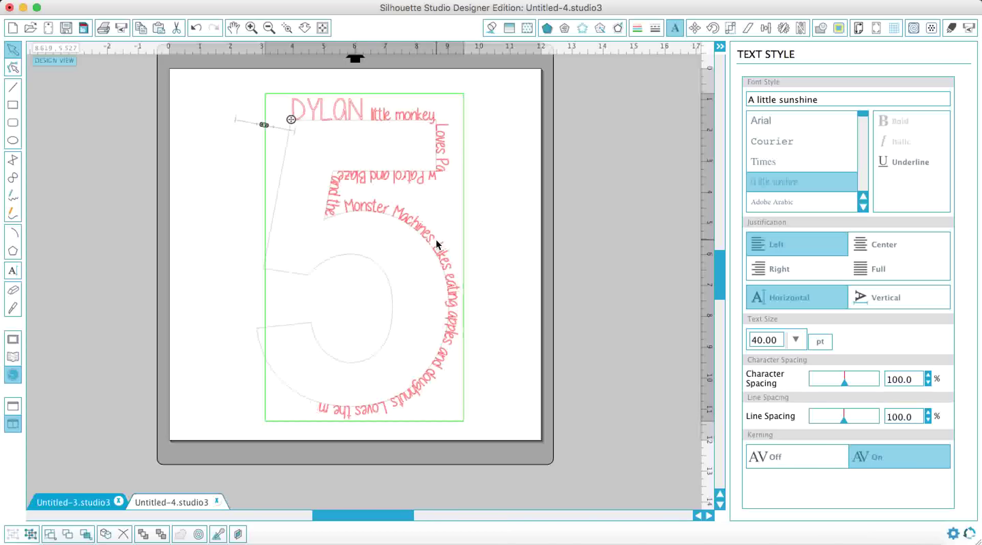
key("BackSpace")
type("inions Likes to count L")
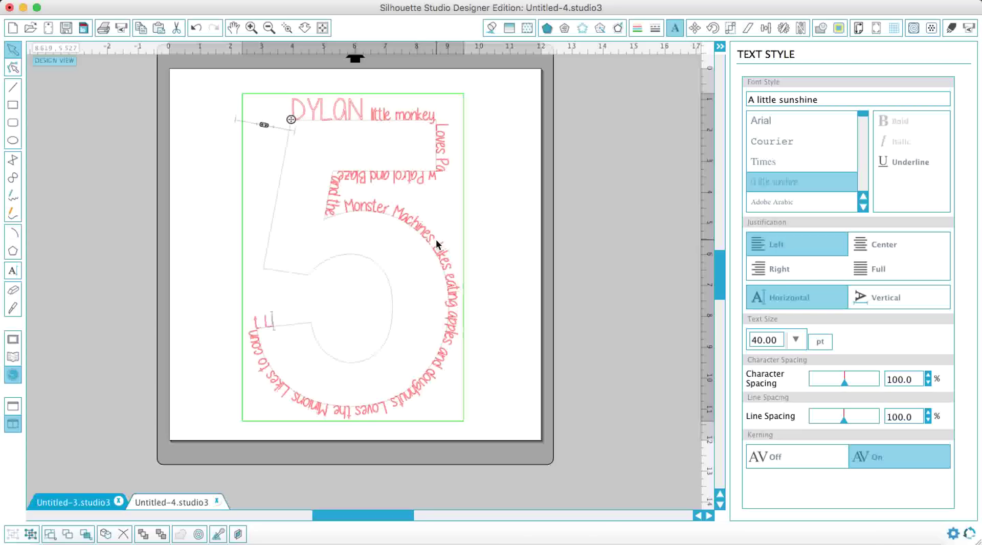
type("ikes to sing and dance")
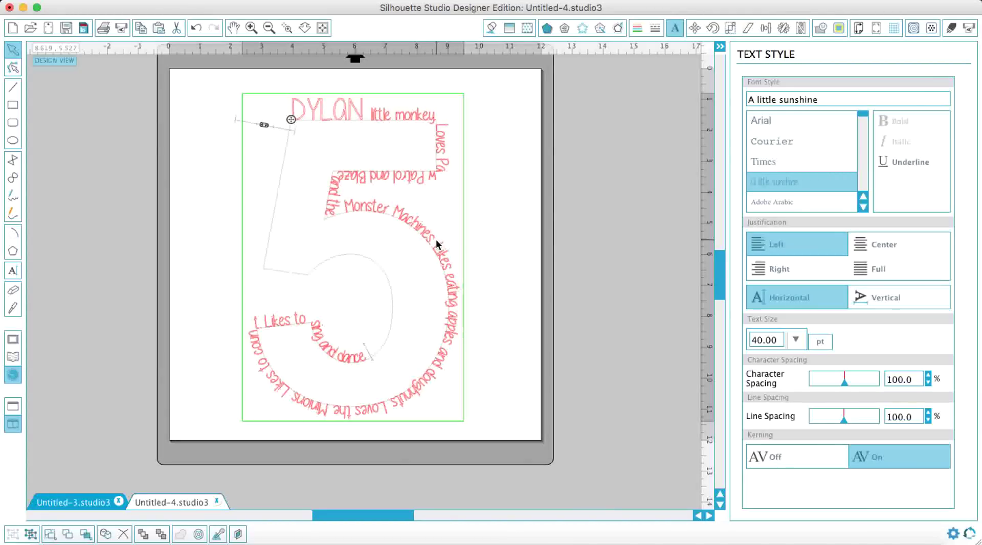
type(". Super dup")
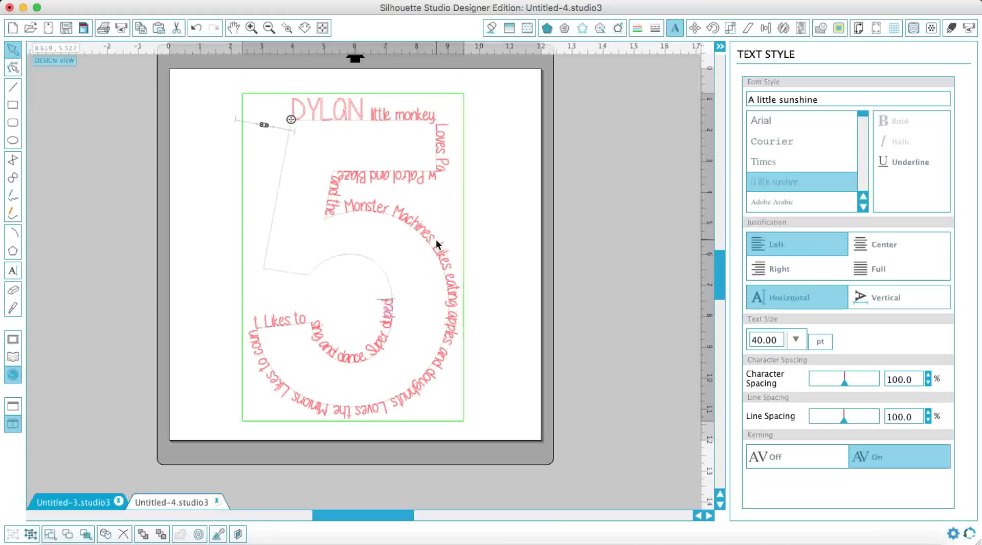
type("er mouth funny boy sings")
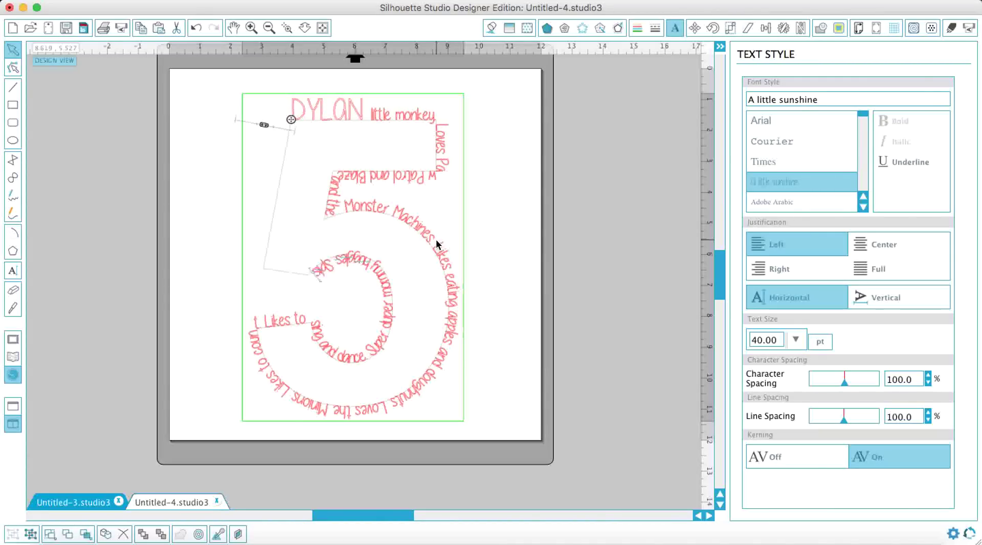
type(" and splash")
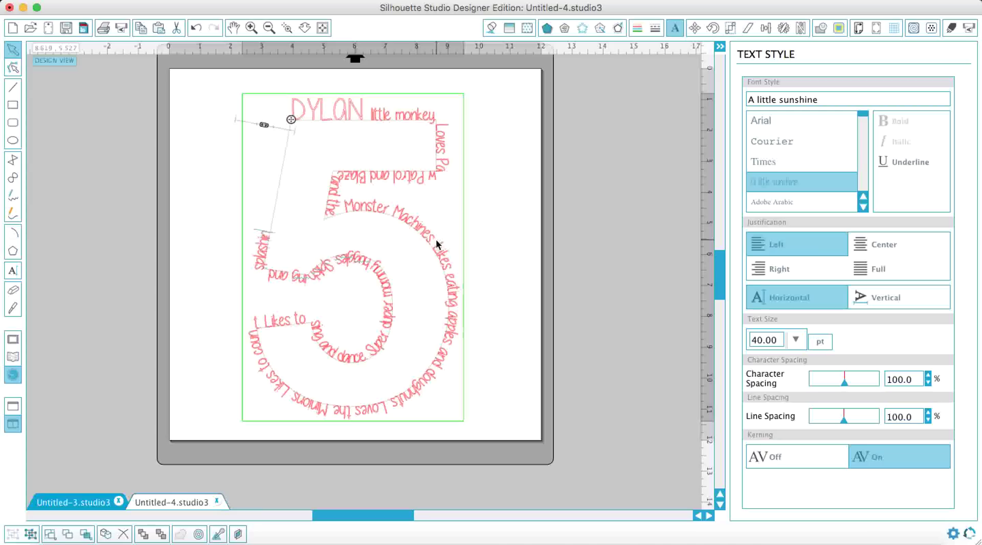
type("ing in the bath Mon")
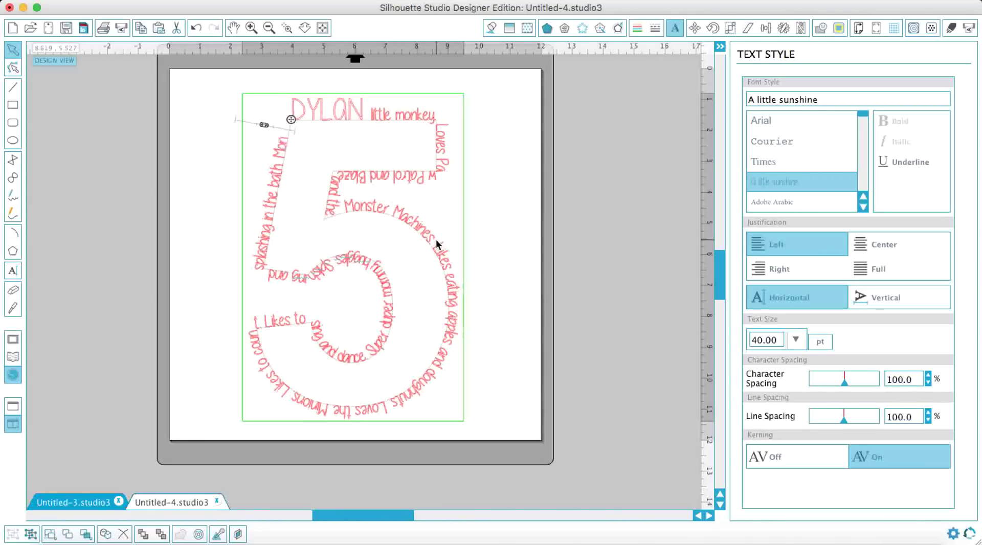
type("key")
Select the whole path text and try Arial, A little sunshine, then Adobe Arabic.
left_click(148, 207)
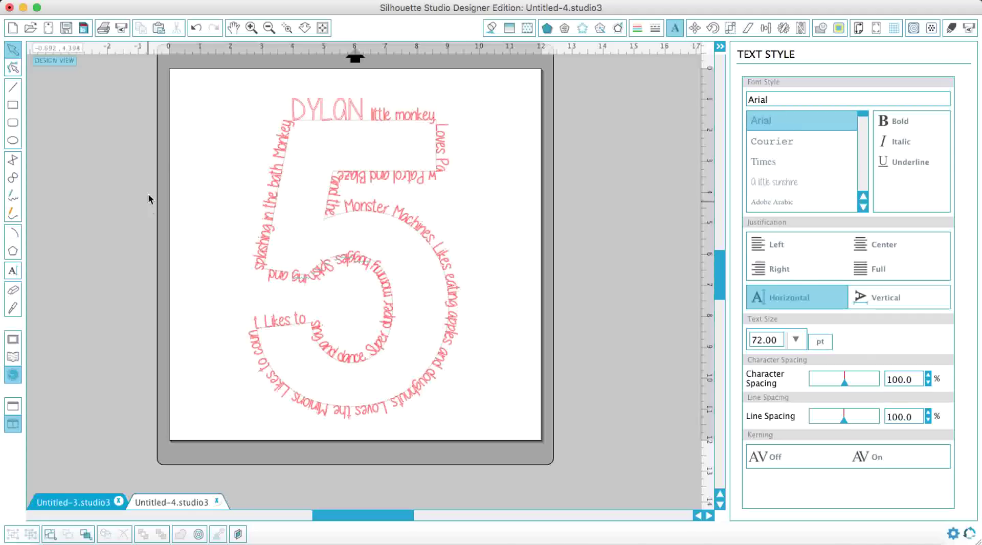
left_click(313, 118)
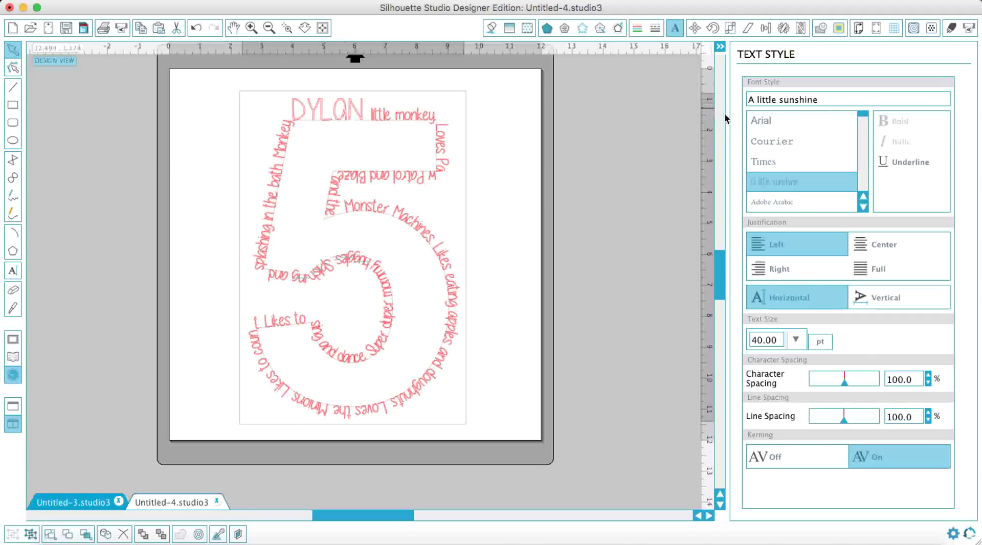
left_click(771, 122)
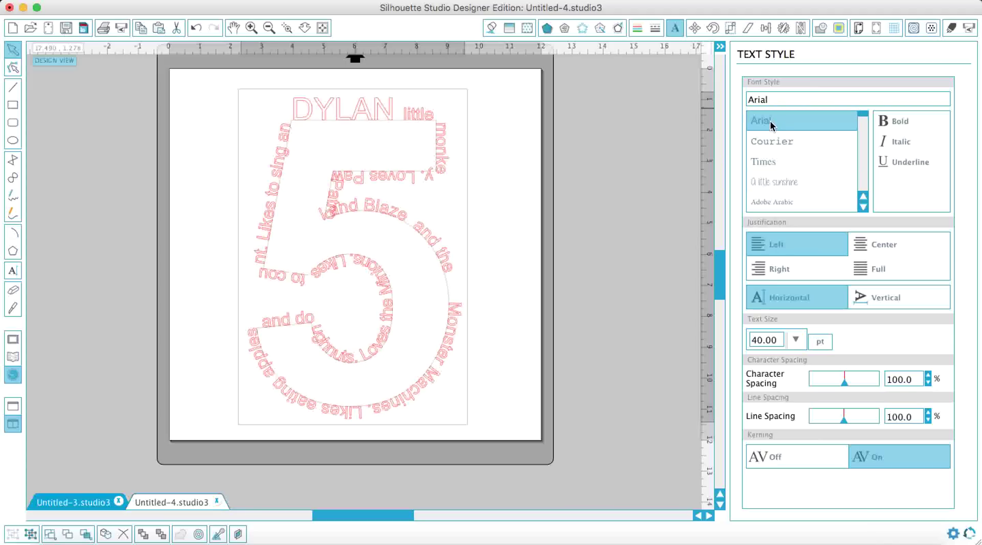
left_click(787, 183)
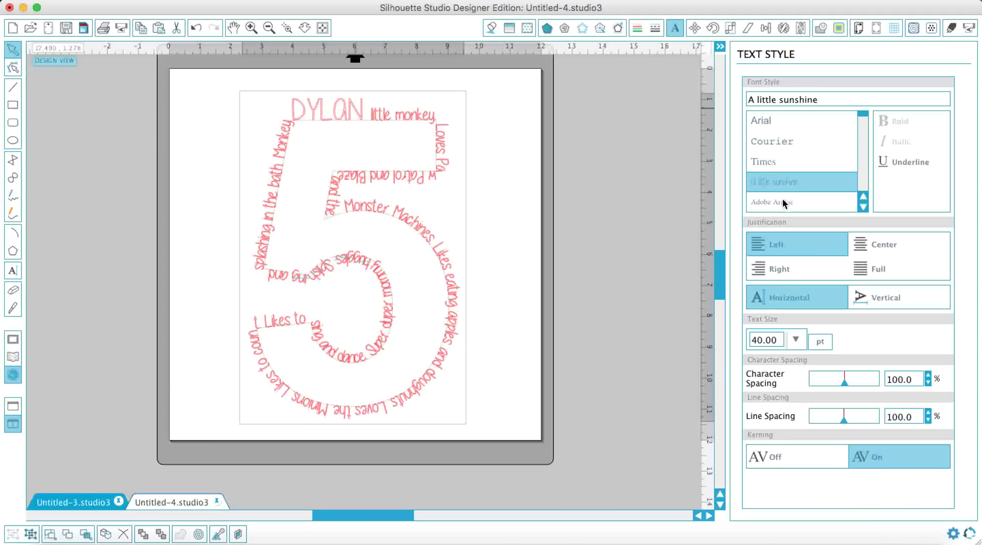
left_click(781, 200)
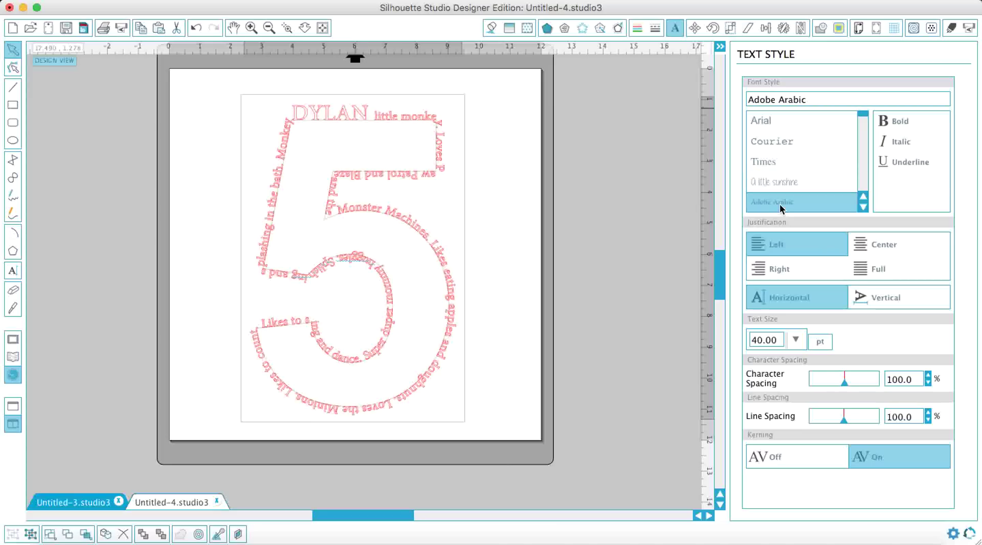
Scroll through the font list to browse more fonts.
scroll(785, 182, "down", 3)
scroll(785, 182, "down", 5)
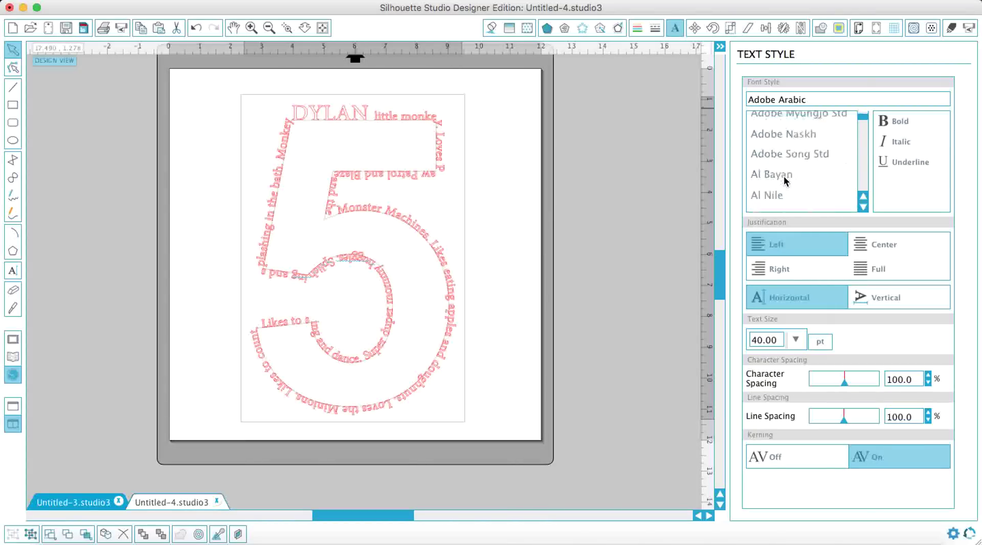
scroll(785, 181, "up", 6)
scroll(783, 176, "up", 4)
scroll(783, 176, "down", 5)
scroll(783, 176, "down", 5)
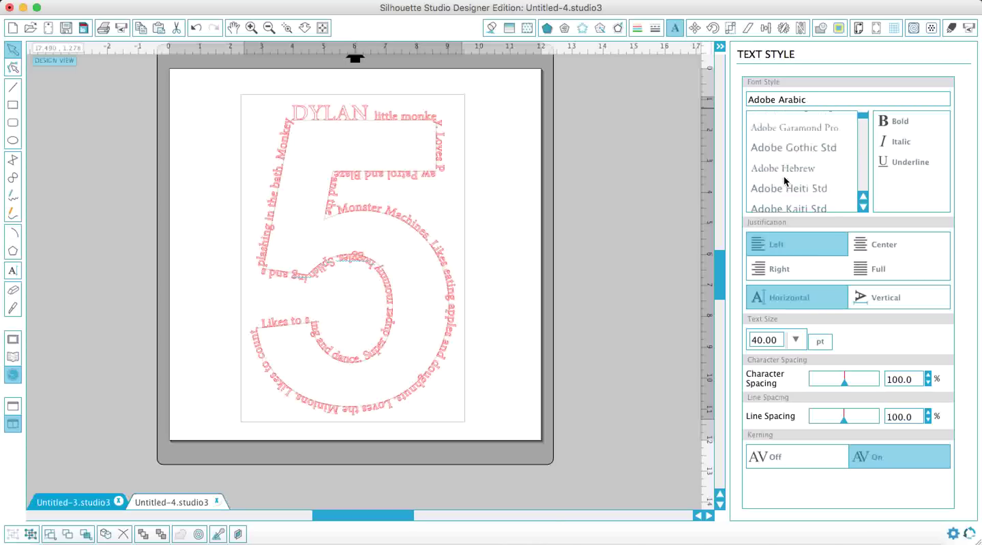
scroll(784, 176, "up", 9)
scroll(784, 178, "down", 6)
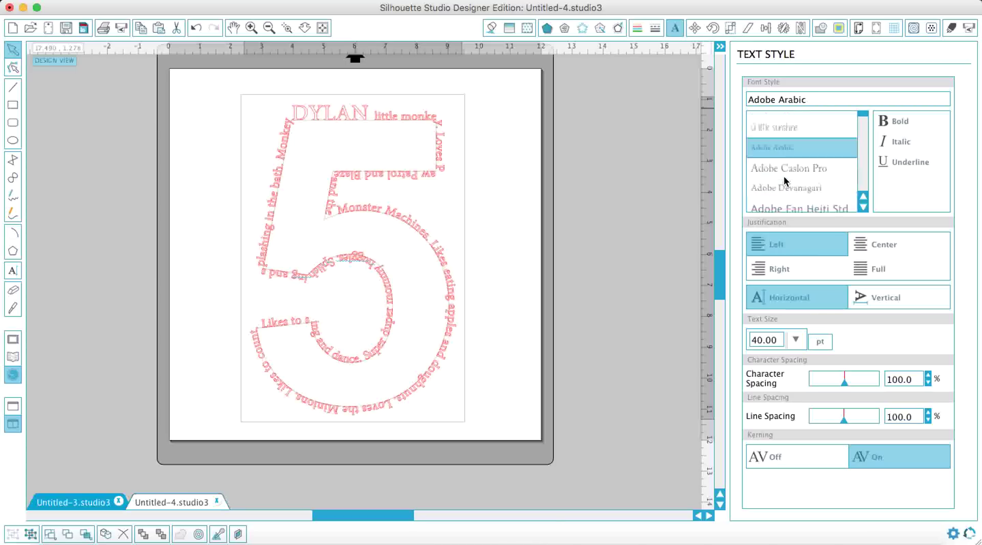
scroll(783, 176, "down", 8)
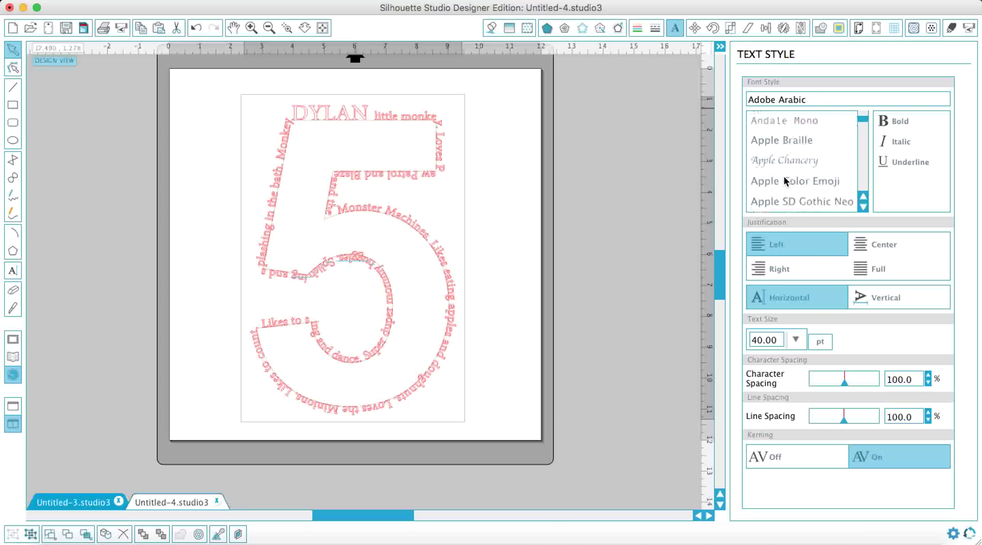
scroll(783, 175, "up", 2)
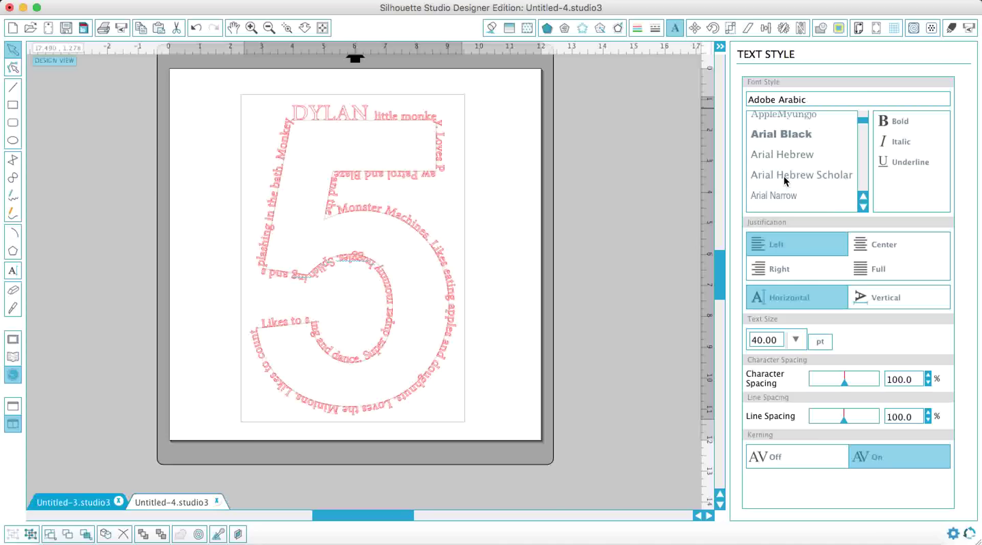
scroll(783, 176, "down", 3)
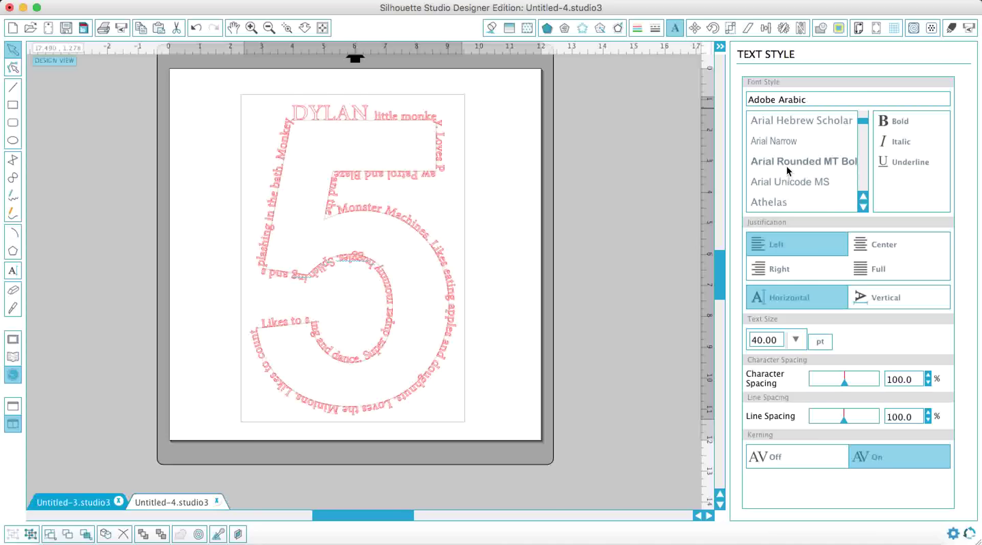
Set the font to Arial Rounded MT Bold and size the selected path text 30 pt.
left_click(787, 164)
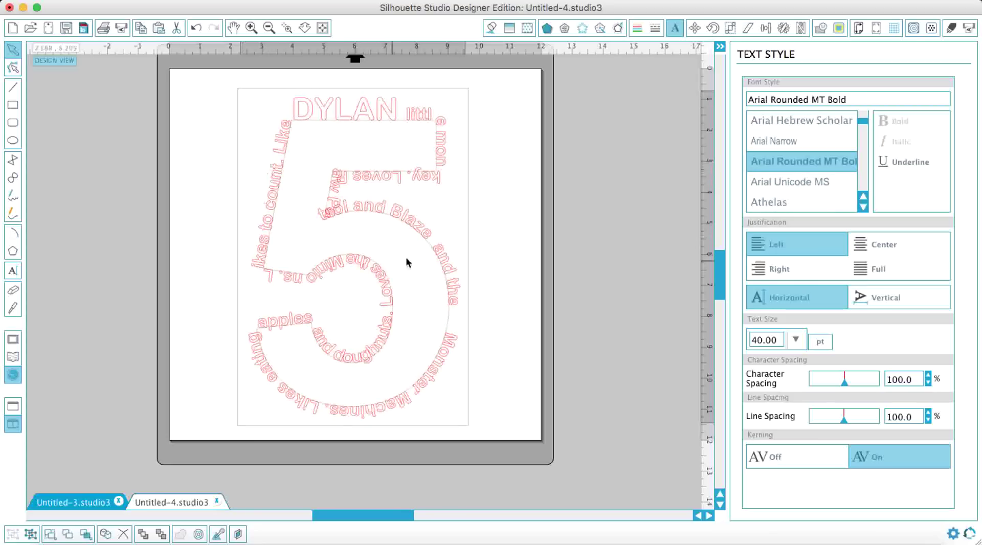
left_click(287, 126)
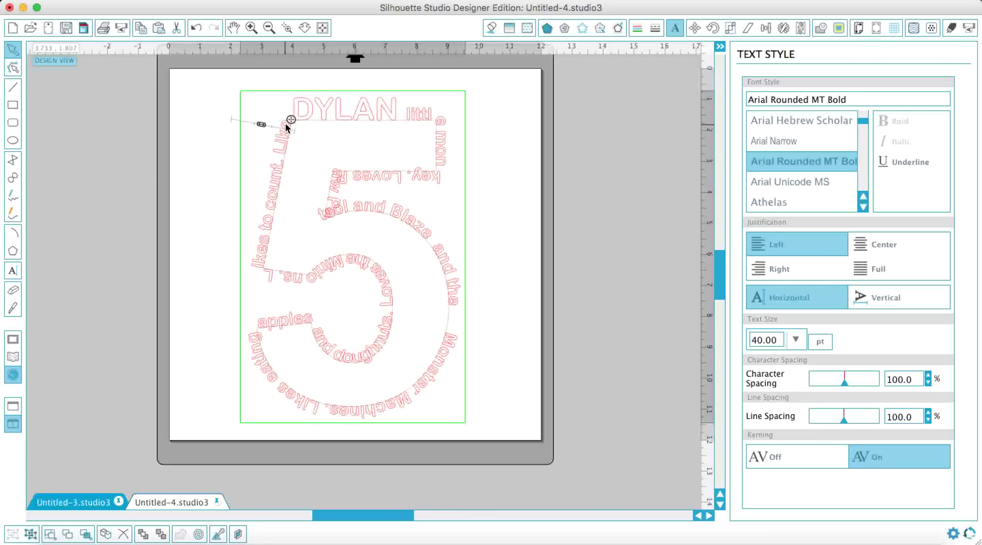
left_click_drag(405, 110, 280, 92)
double_click(762, 341)
type("30")
key("Return")
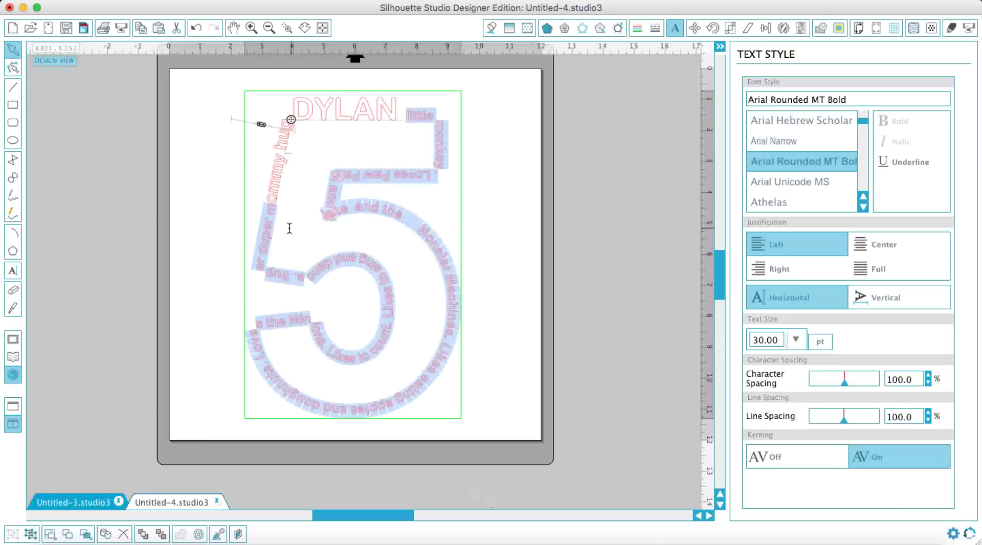
Try 25 pt, then undo and redo to leave the text 40 pt in A little sunshine.
left_click(763, 339)
key("BackSpace")
type("25")
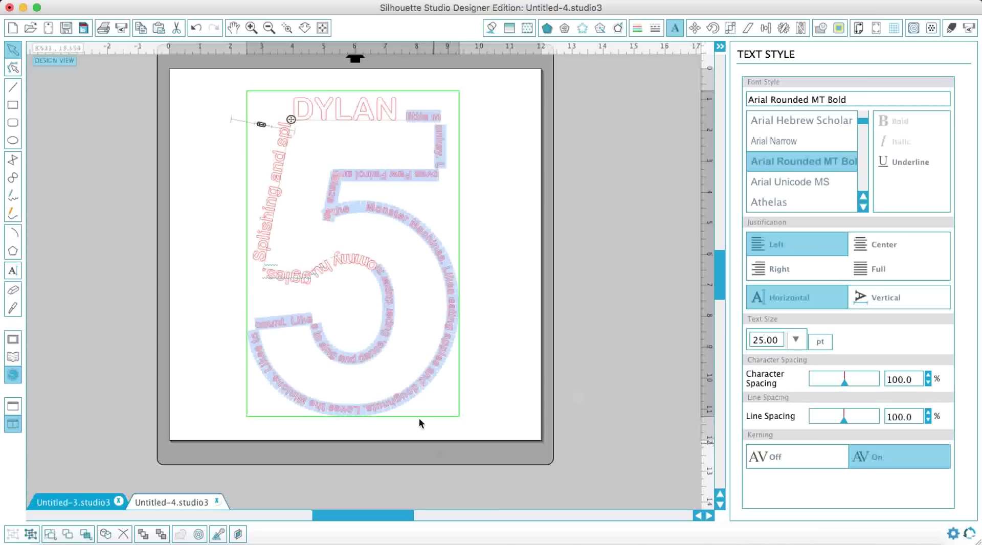
left_click_drag(372, 262, 157, 198)
key("super+z")
key("super+z")
key("super+shift+z")
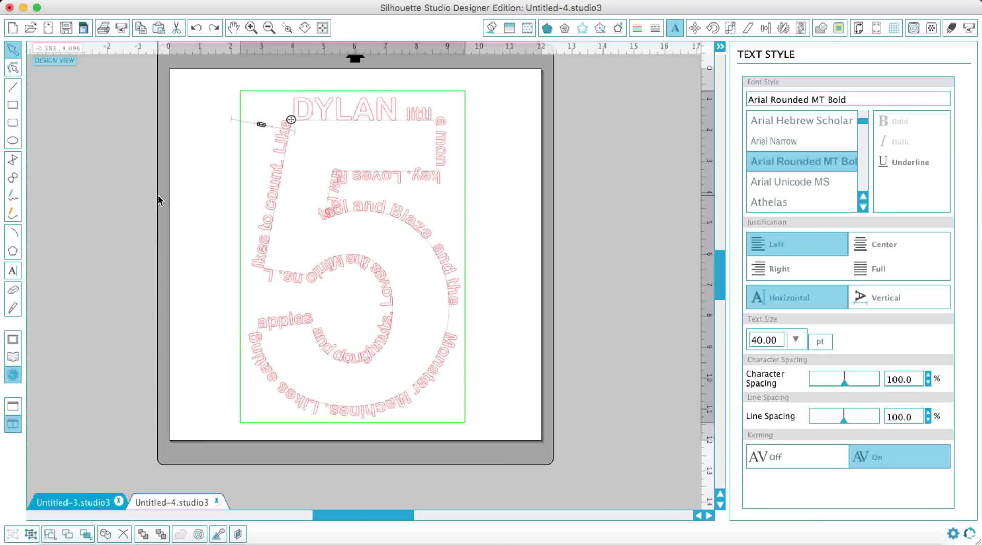
key("super+z")
key("super+z")
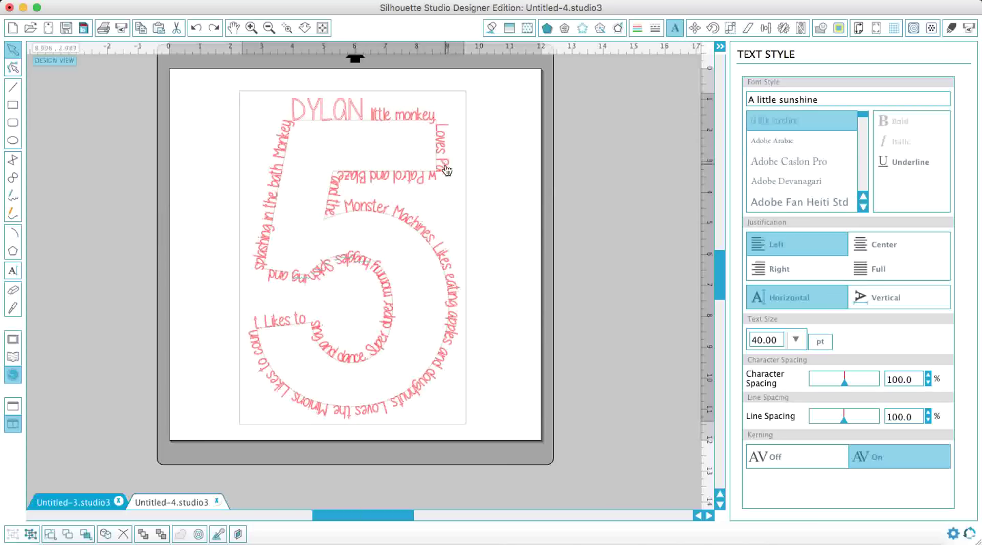
Make the text around the 5 a compound path.
left_click(462, 165)
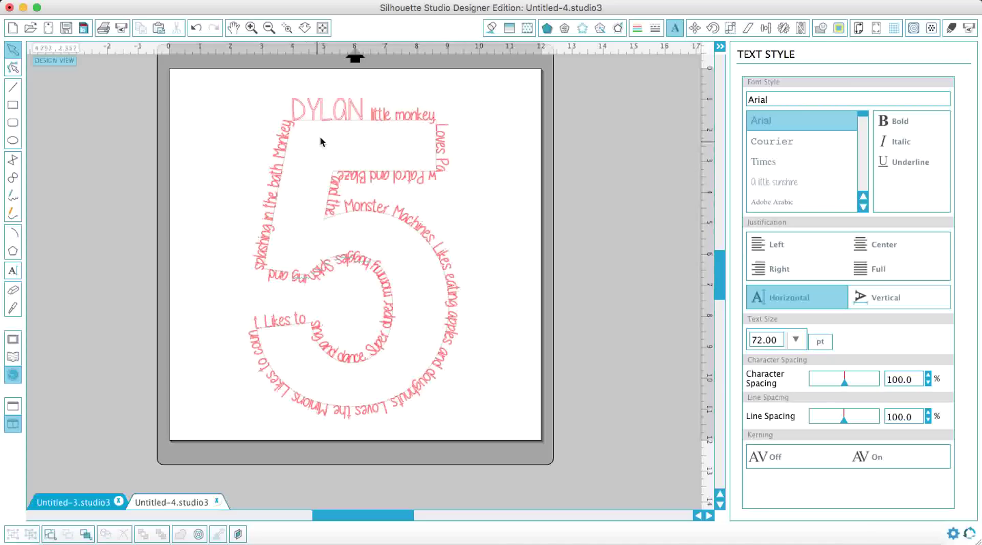
left_click(444, 148)
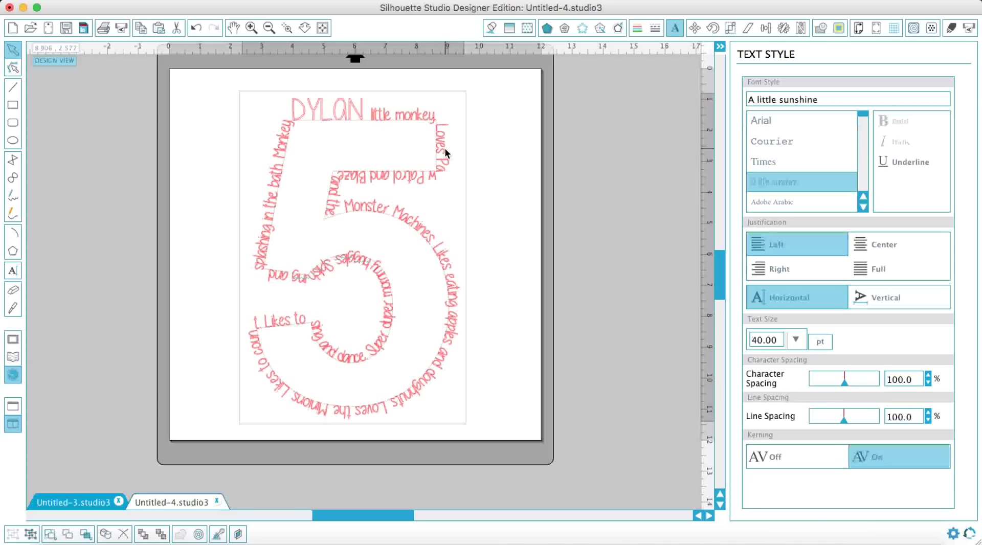
left_click(443, 162)
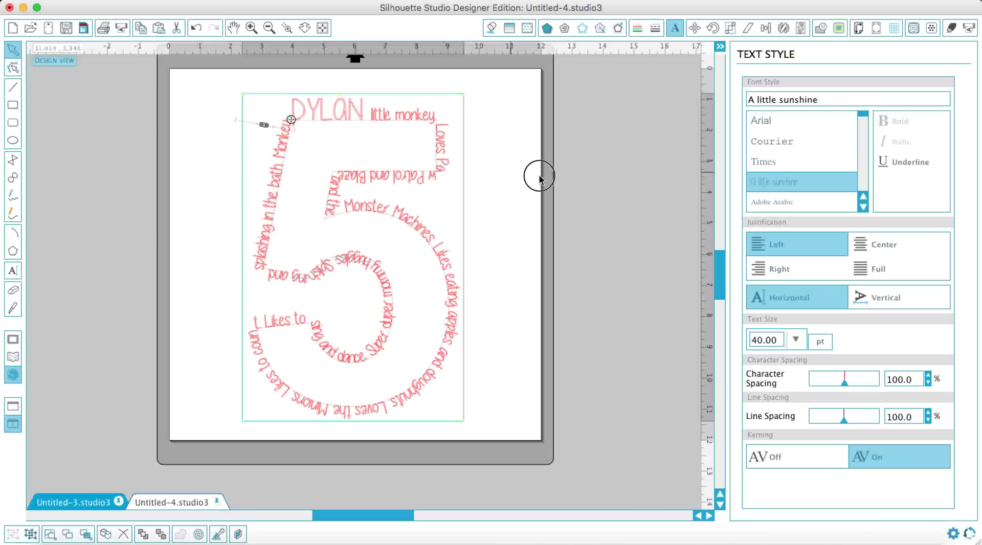
left_click(444, 154)
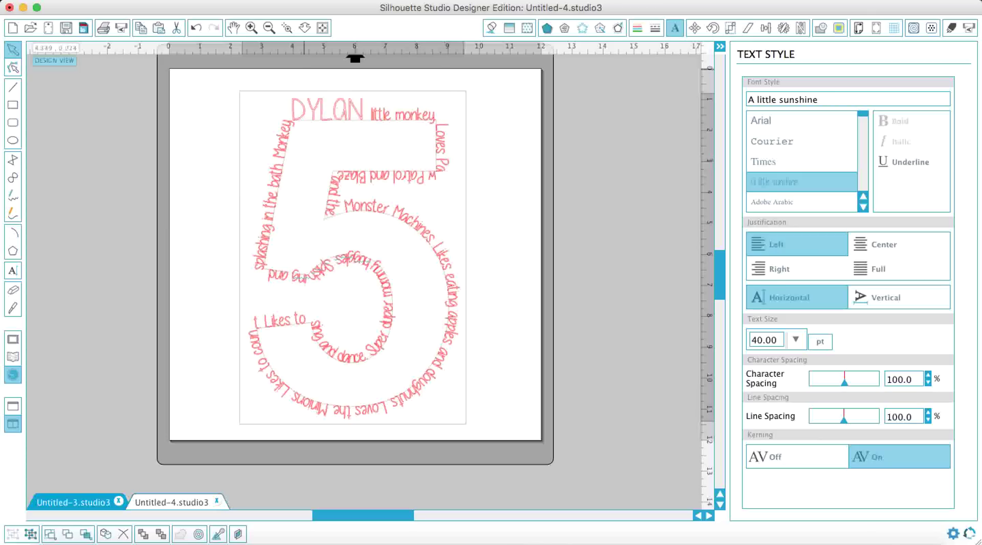
right_click(444, 154)
left_click(335, 292)
Delete the grey 5 outline, then return the text to place and scale it up.
left_click_drag(443, 264, 567, 270)
left_click(327, 271)
key("Delete")
left_click_drag(371, 249, 272, 233)
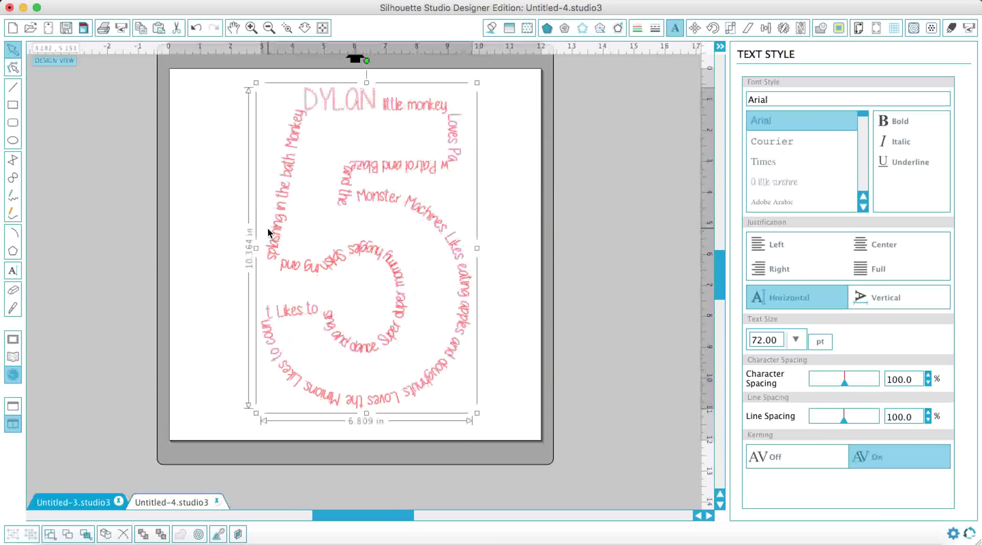
mouse_move(502, 422)
left_mouse_down()
mouse_move(562, 479)
mouse_move(554, 531)
mouse_move(508, 417)
left_mouse_up()
Remove the text's outline colour and try solid black and red fills.
left_click(491, 28)
left_click(843, 121)
left_click(640, 29)
left_click(868, 118)
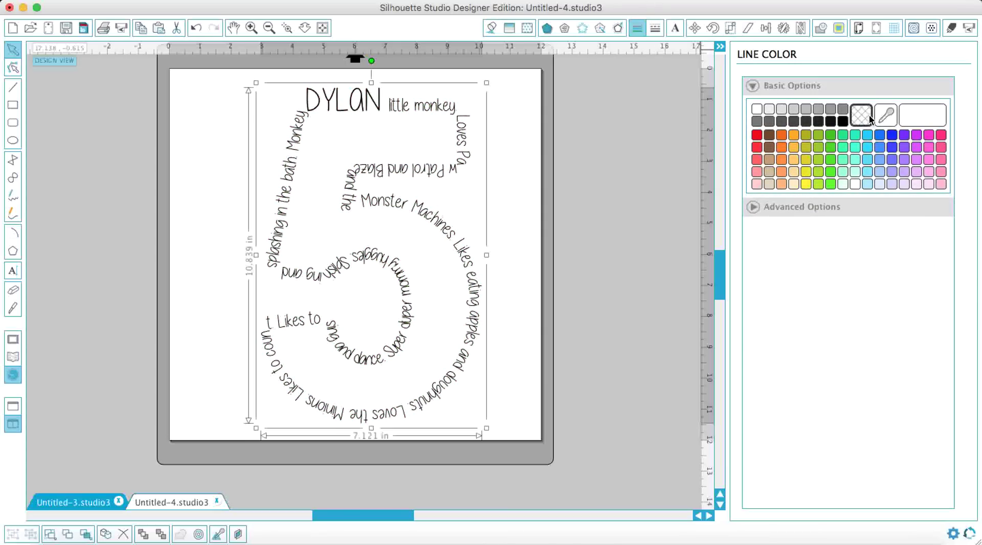
left_click(492, 28)
left_click(757, 136)
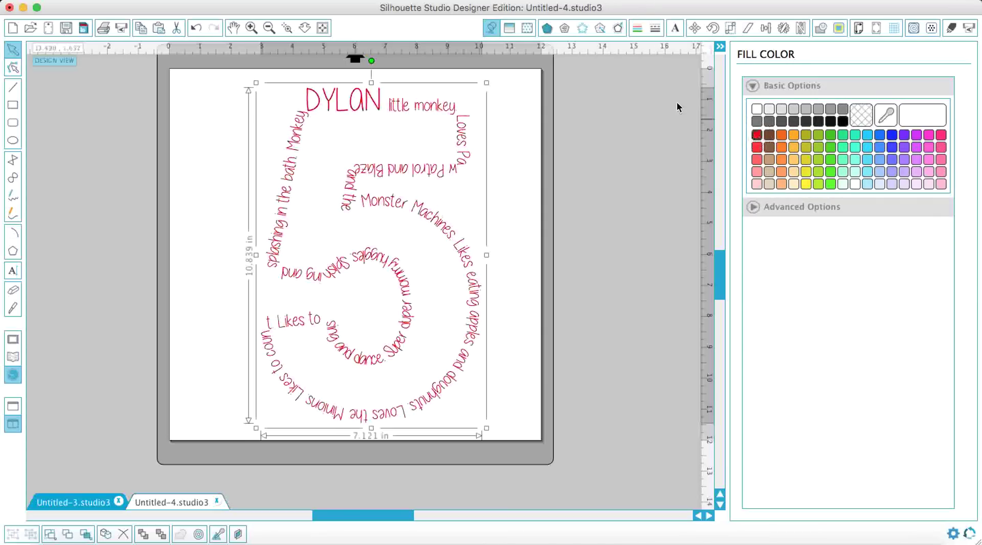
Apply the green-blue-purple-pink gradient fill and nudge the word art slightly left.
left_click(509, 29)
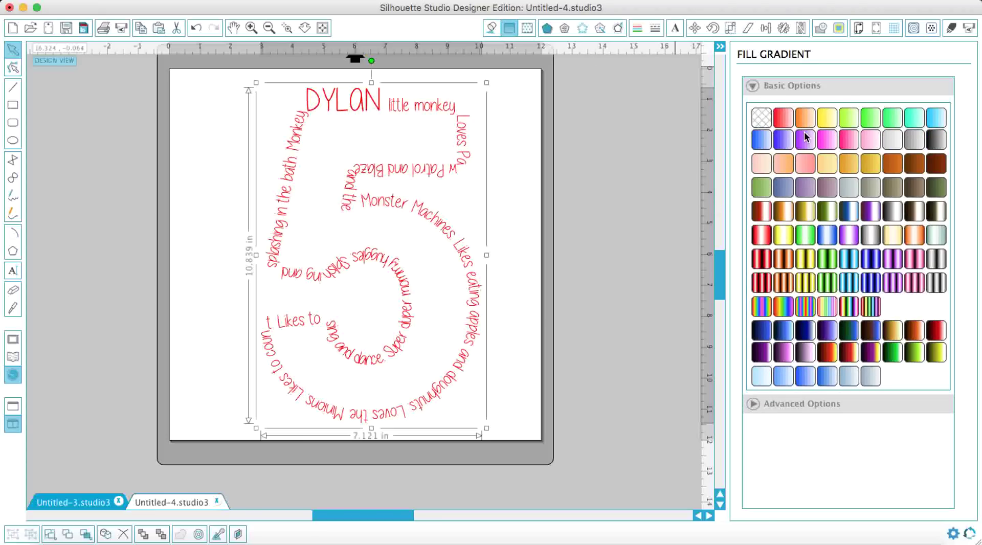
left_click(767, 313)
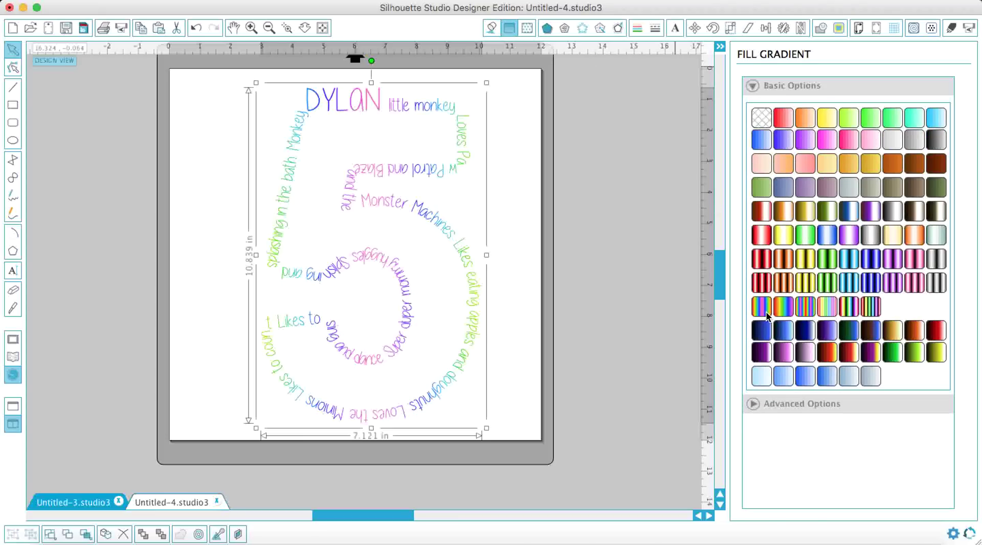
left_click(806, 309)
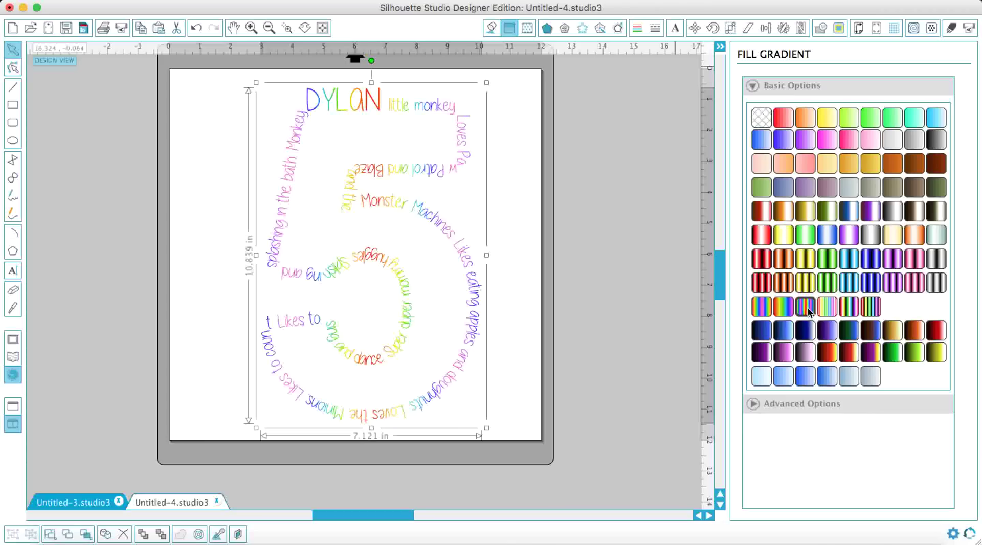
left_click(826, 307)
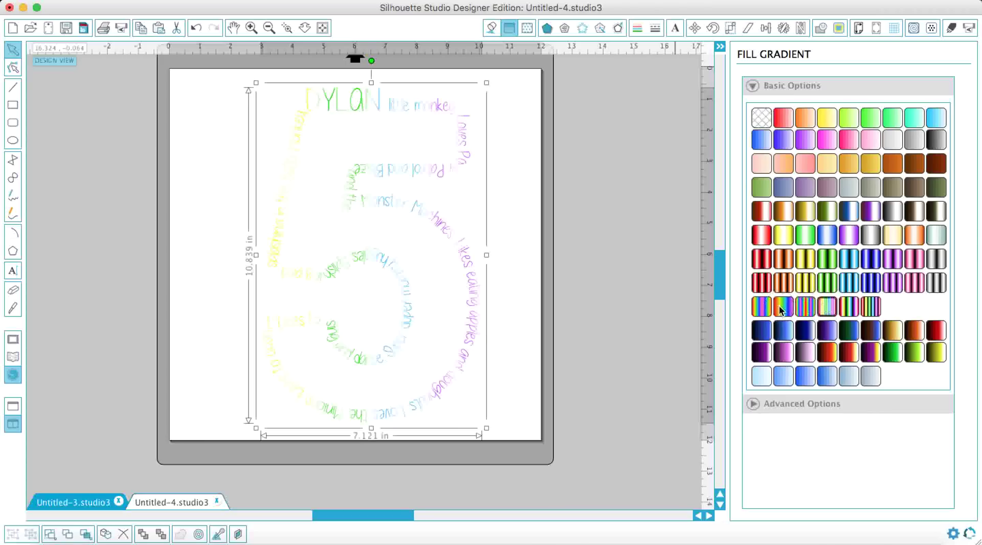
left_click(762, 309)
left_click(501, 162)
left_click_drag(418, 156, 394, 151)
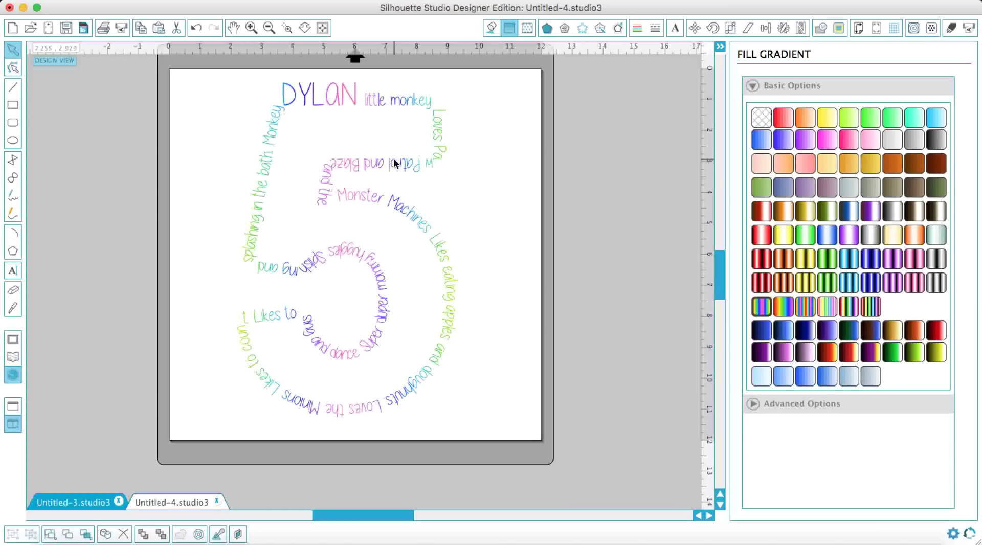
Draw a rectangle covering the whole mat and fill it black.
left_click(13, 105)
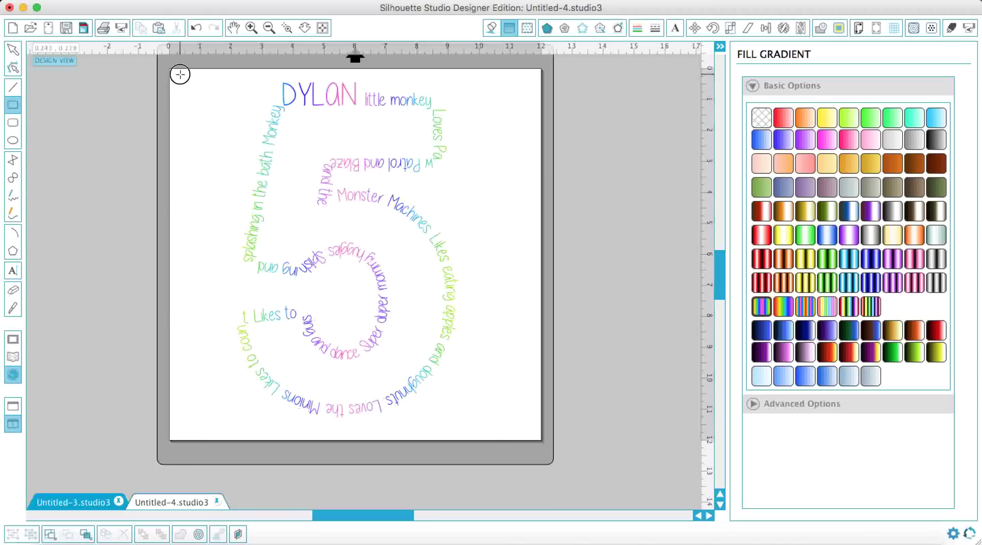
mouse_move(180, 74)
left_mouse_down()
mouse_move(498, 443)
mouse_move(526, 422)
mouse_move(537, 426)
left_mouse_up()
left_click(12, 49)
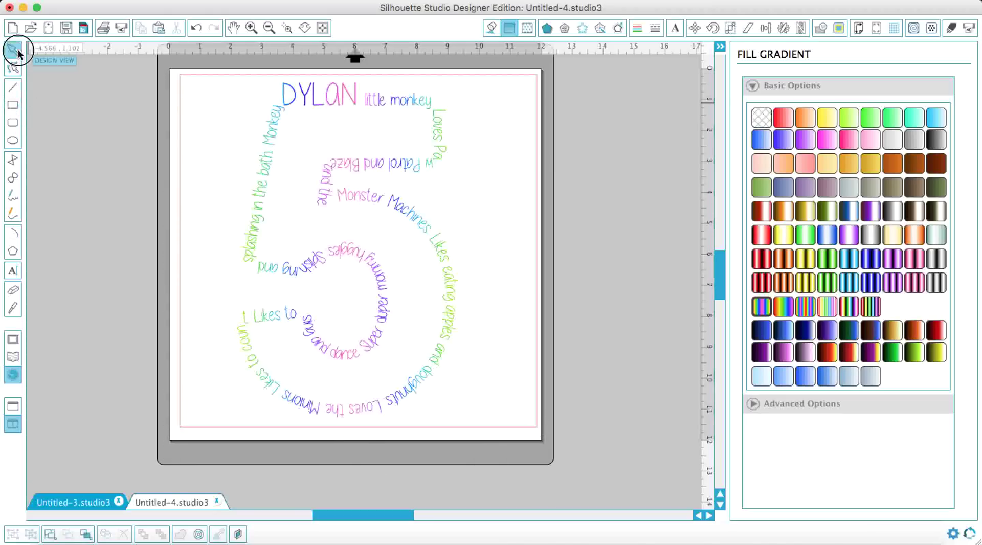
left_click(178, 123)
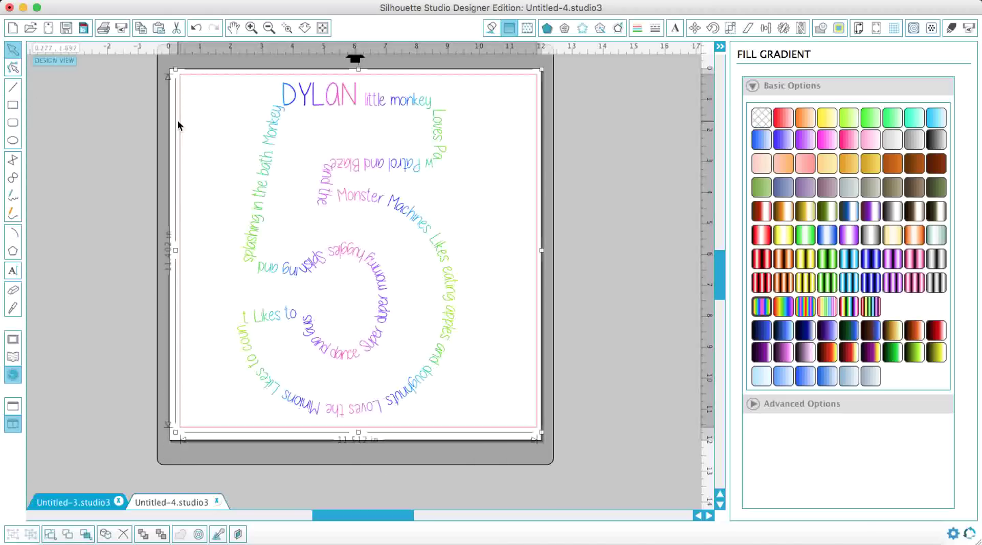
left_click(491, 28)
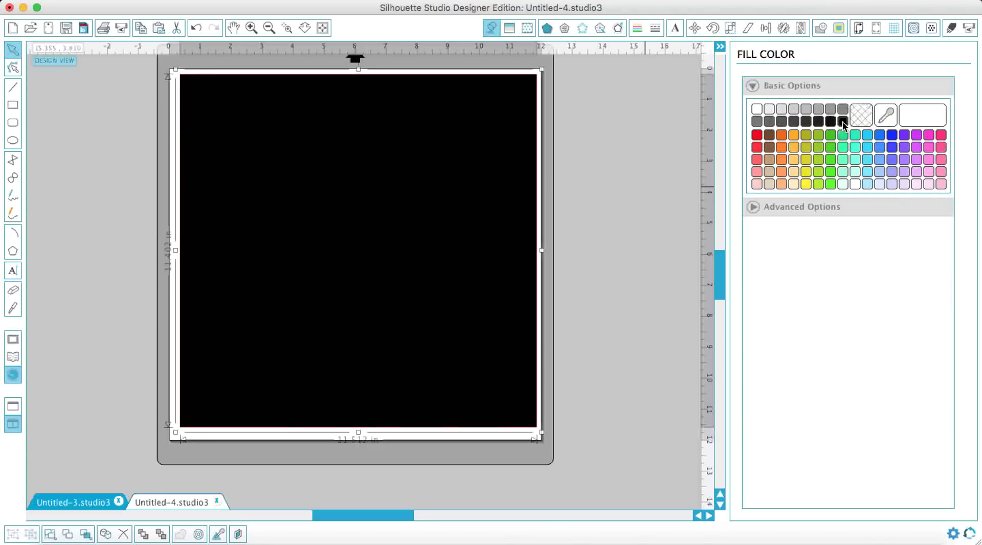
left_click(842, 121)
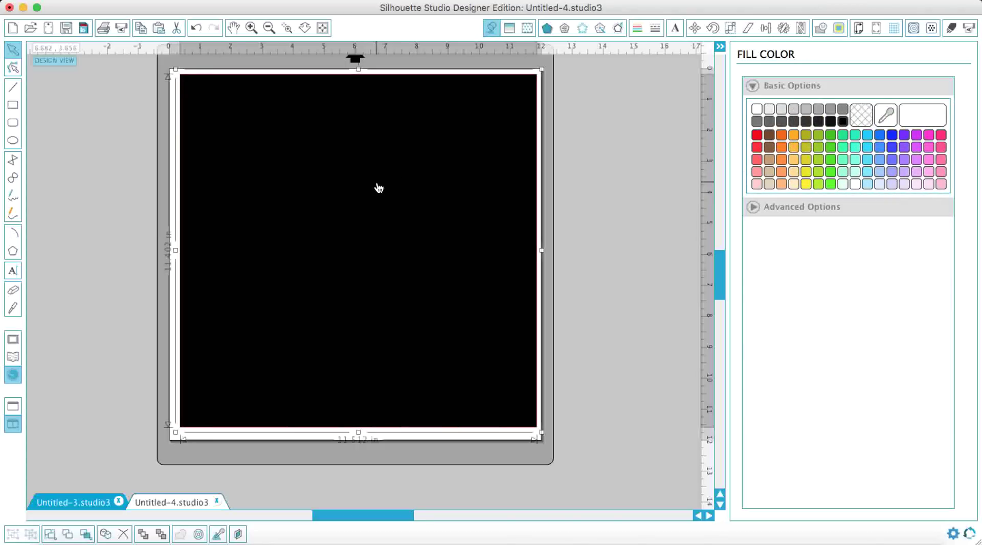
Send the black rectangle to the back, behind the word art.
right_click(301, 304)
left_click(368, 492)
left_click(652, 350)
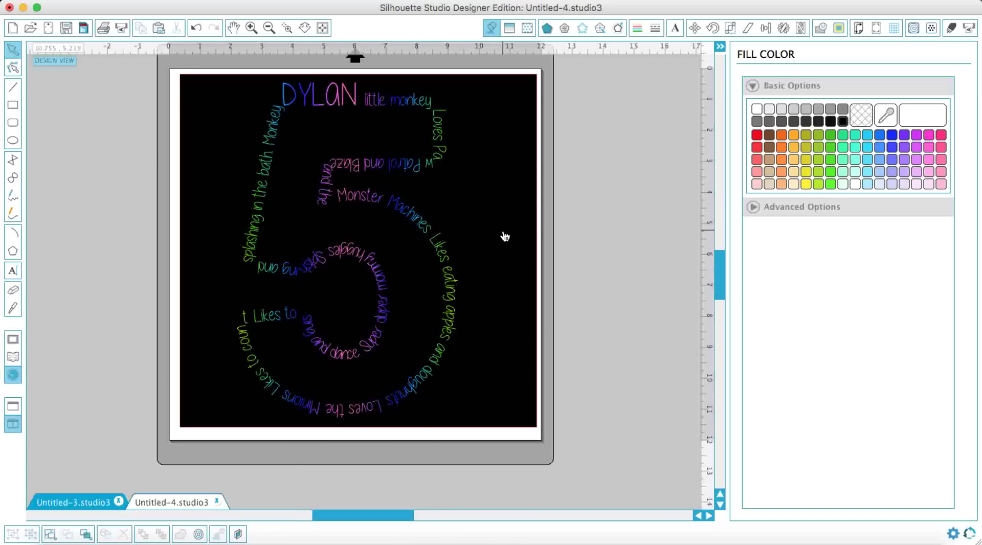
left_click(425, 236)
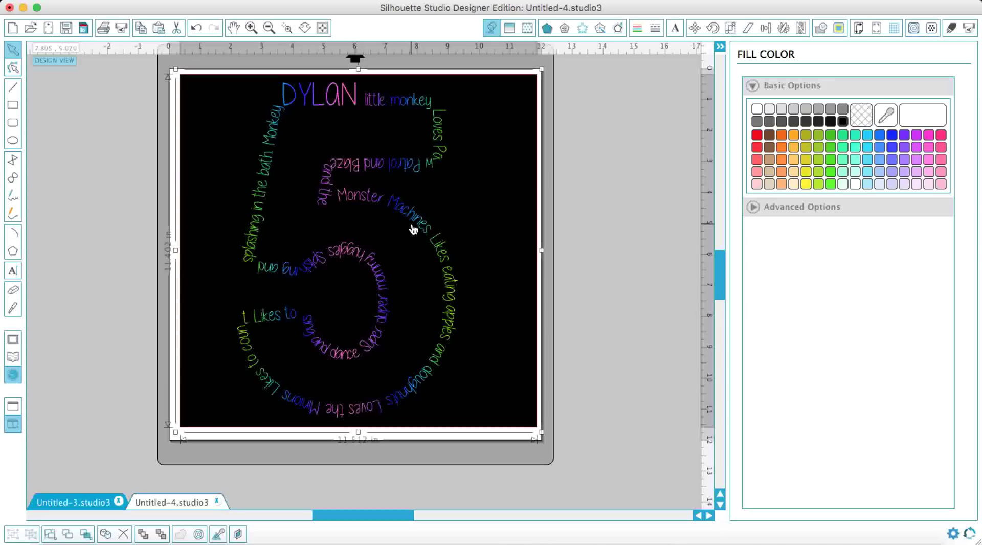
Select the whole 5 design, background included, and drag it off the mat to the left.
mouse_move(496, 175)
left_mouse_down()
mouse_move(634, 249)
mouse_move(563, 198)
mouse_move(520, 204)
mouse_move(503, 183)
left_mouse_up()
left_click(583, 390)
key("ctrl+a")
left_click_drag(452, 278, 38, 189)
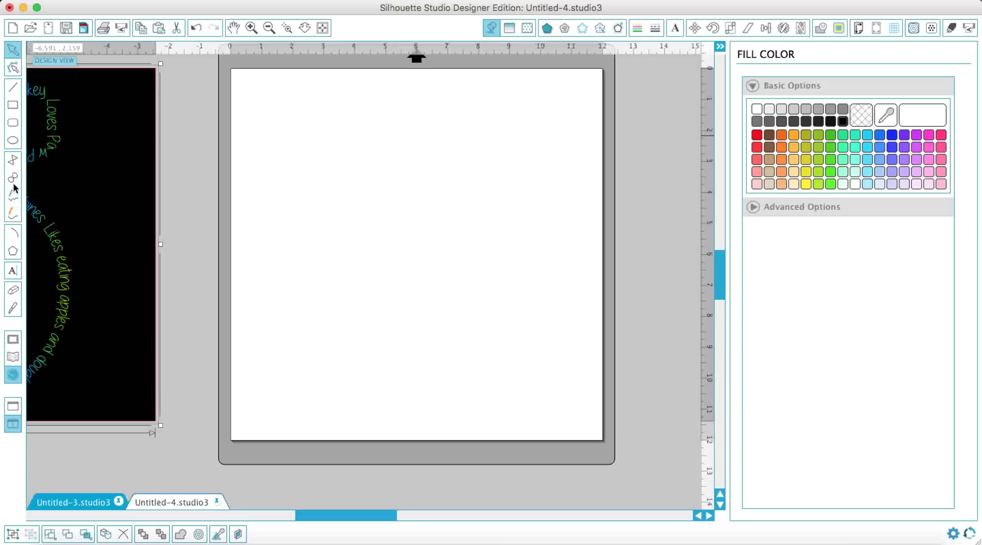
Draw a three-point arc near the top of the mat, then shift it right and lower its left endpoint to even it.
left_click(16, 236)
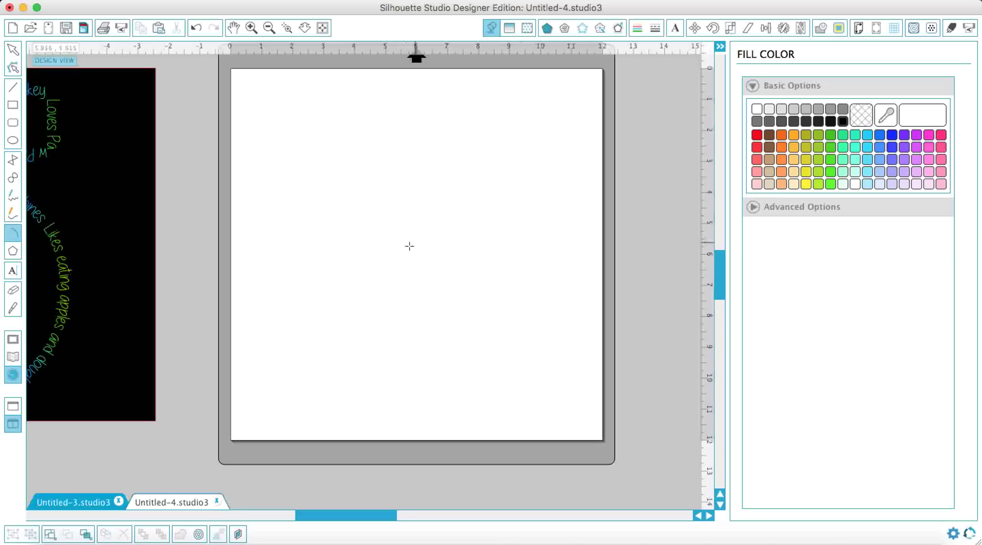
left_click(363, 266)
left_click(273, 186)
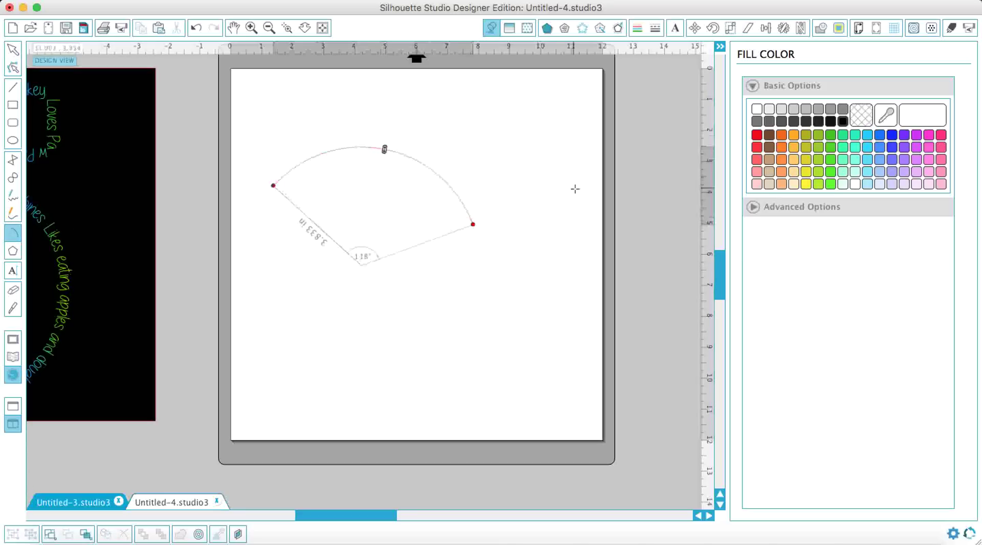
left_click(554, 185)
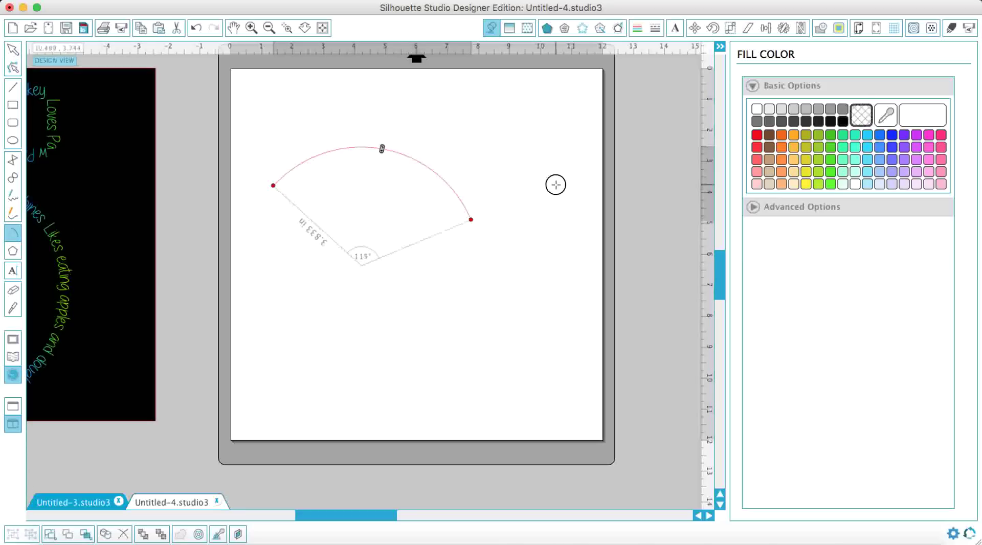
left_click(13, 49)
left_click_drag(339, 155, 410, 155)
left_click(343, 187)
left_click_drag(344, 187, 322, 220)
left_click(303, 162)
left_click(13, 270)
Type 'Super Dylan!' and attach the text to the arc so it curves along it.
left_click(323, 152)
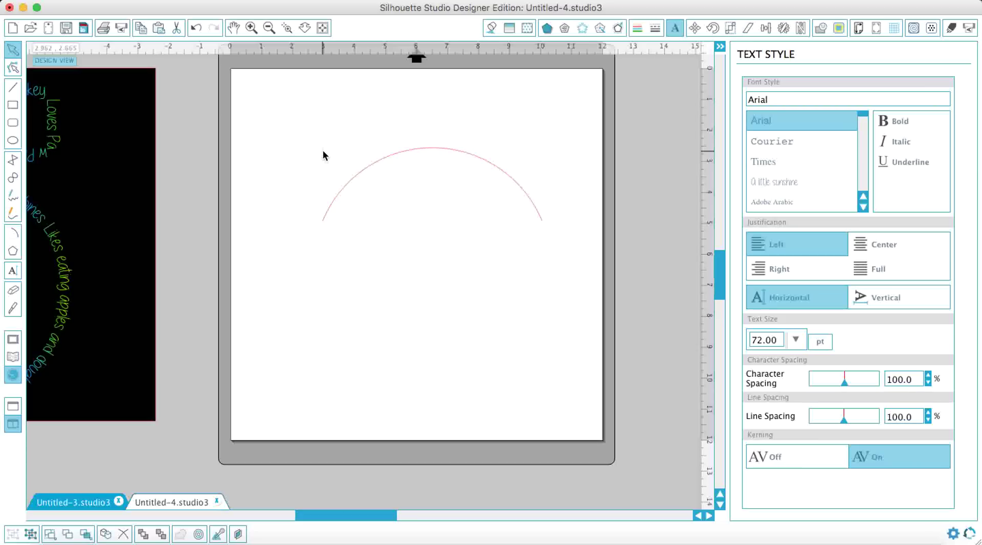
type("Super")
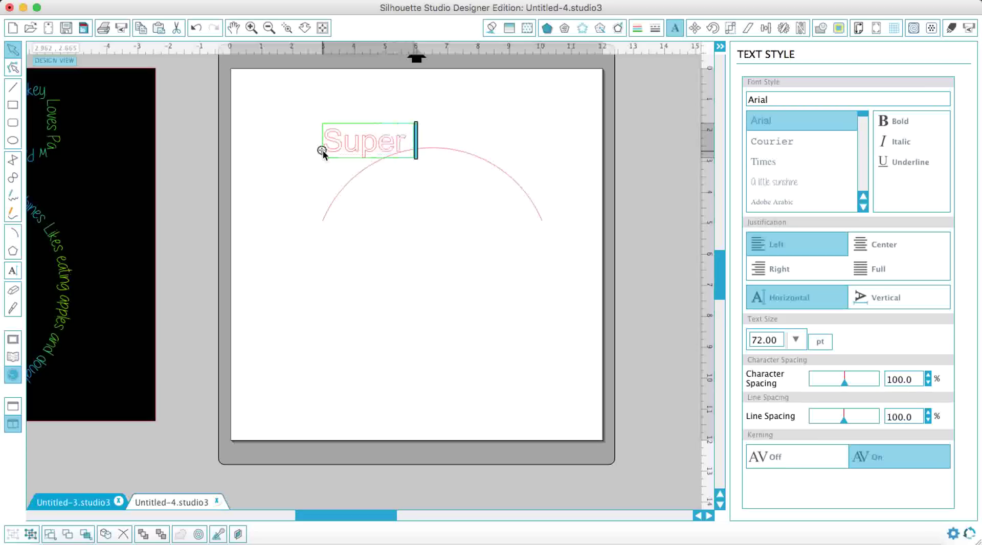
type(" Dylan!")
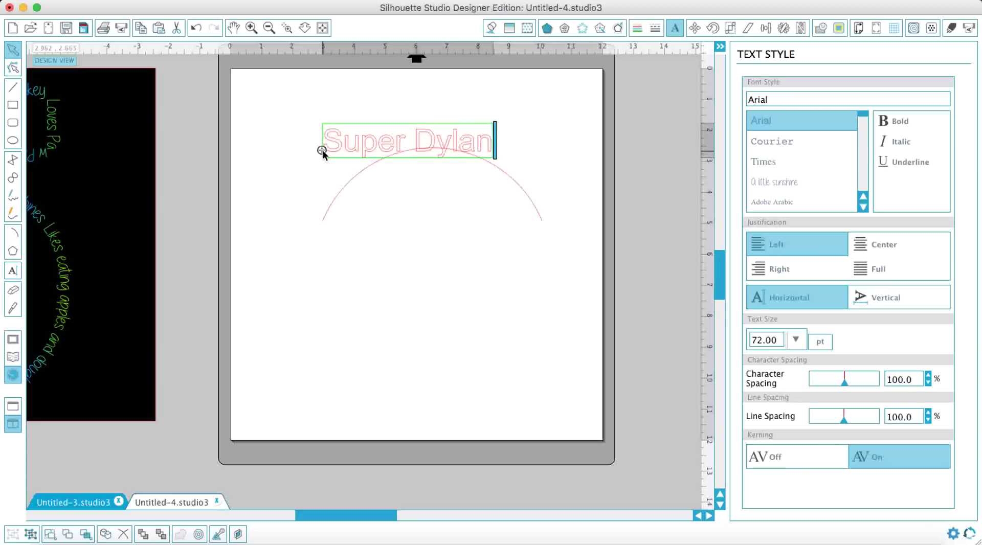
left_click(321, 150)
left_click_drag(321, 150, 338, 172)
left_click(333, 212)
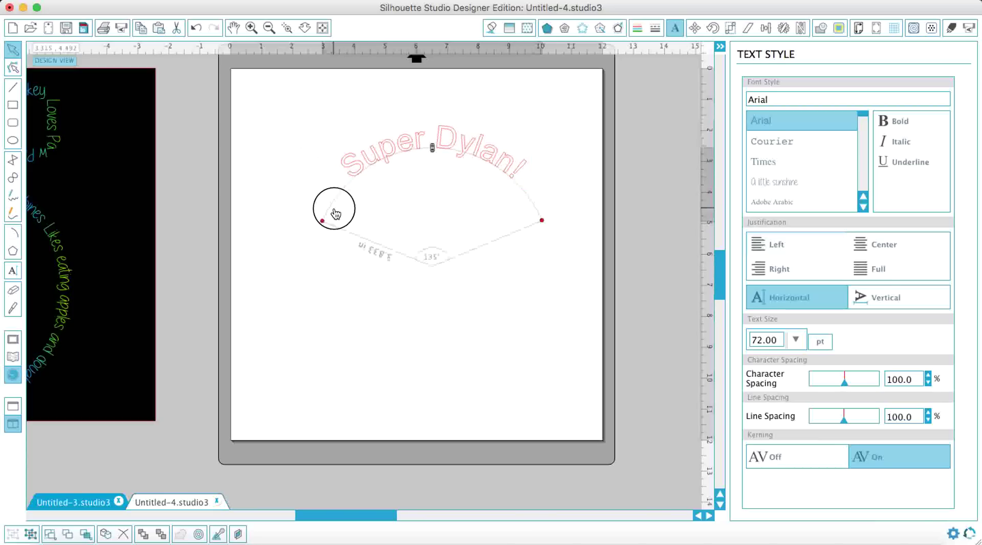
Convert the curved 'Super Dylan!' text to a path.
left_click(375, 158)
right_click(374, 156)
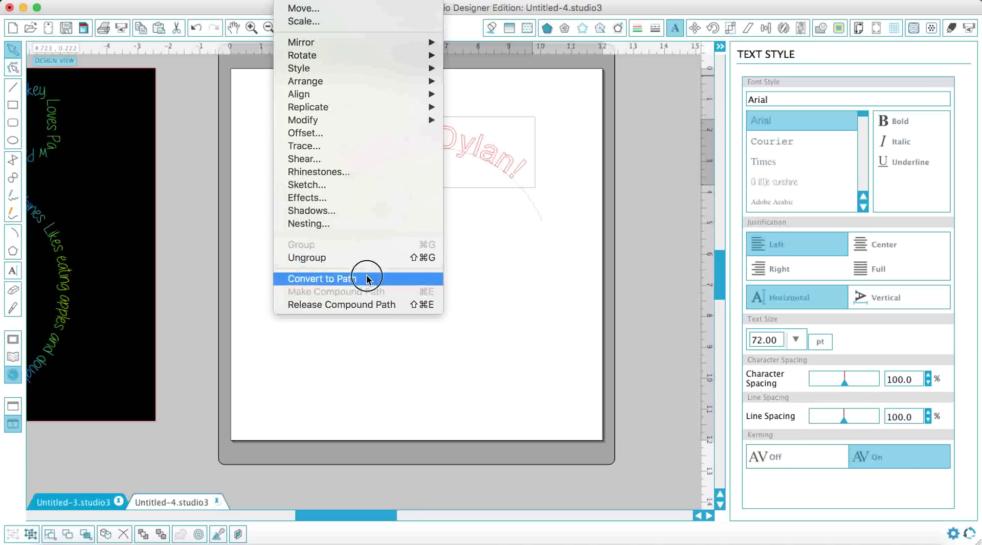
left_click(504, 151)
Make the 'Super Dylan!' path a compound path from the Object menu.
left_click(502, 154)
left_click(307, 4)
left_click(372, 291)
left_click(540, 215)
left_click(541, 220)
left_click(467, 154)
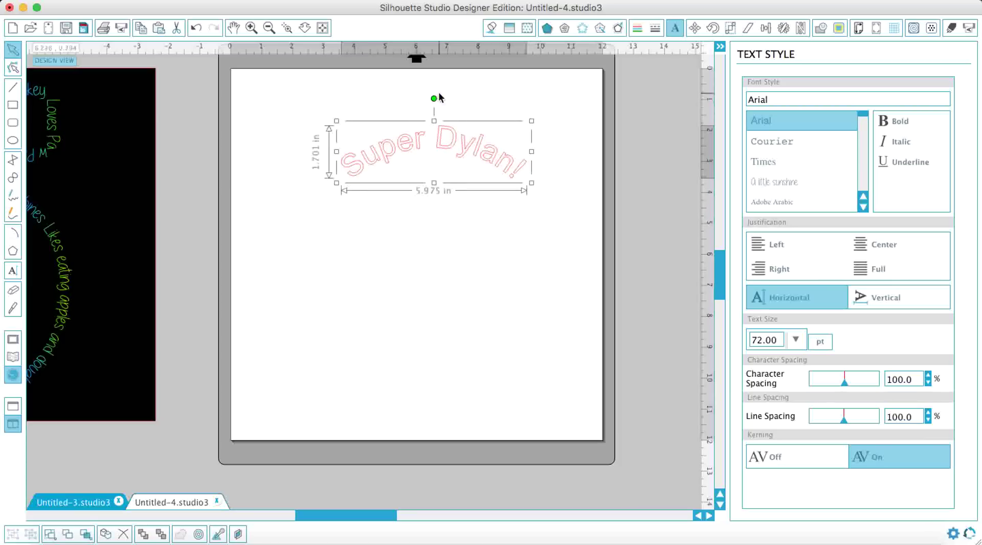
mouse_move(434, 98)
left_mouse_down()
mouse_move(313, 184)
mouse_move(463, 160)
mouse_move(434, 99)
left_mouse_up()
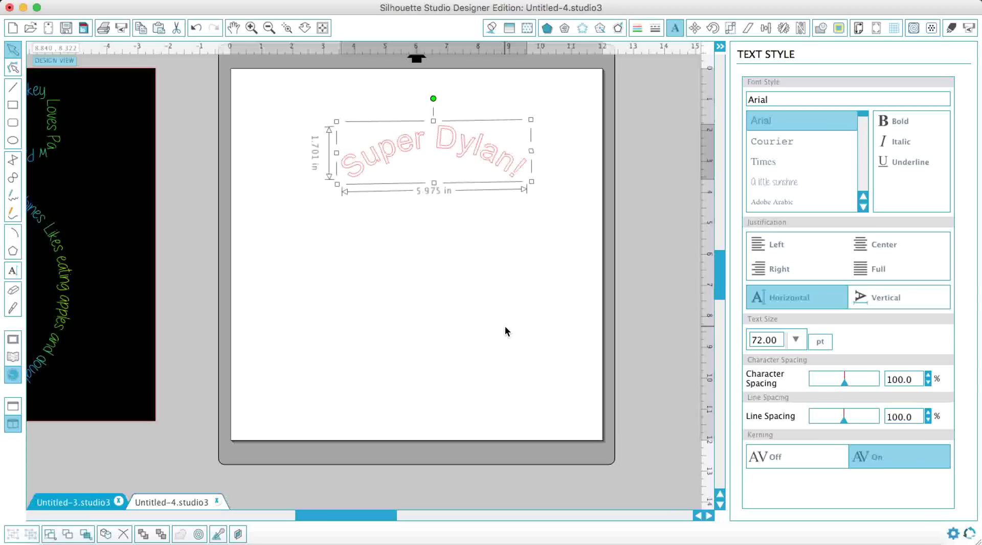